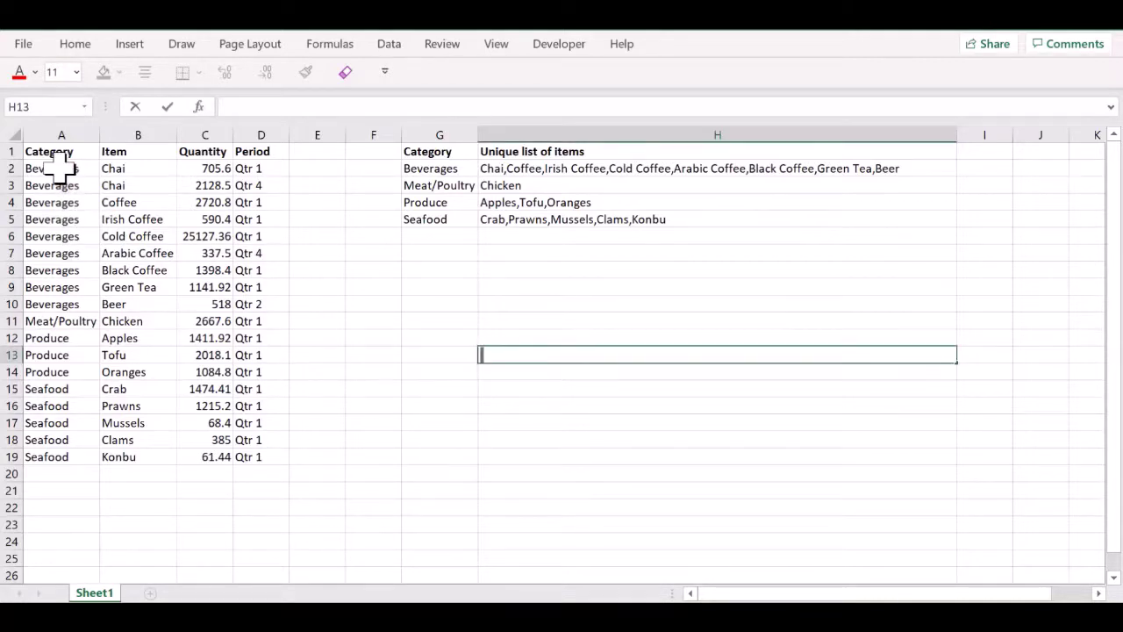
Review the Beverages rows in columns A and B against the existing TEXTJOIN formula.
{"action": "left_click_drag", "start_coordinate": [54, 171], "coordinate": [46, 405]}
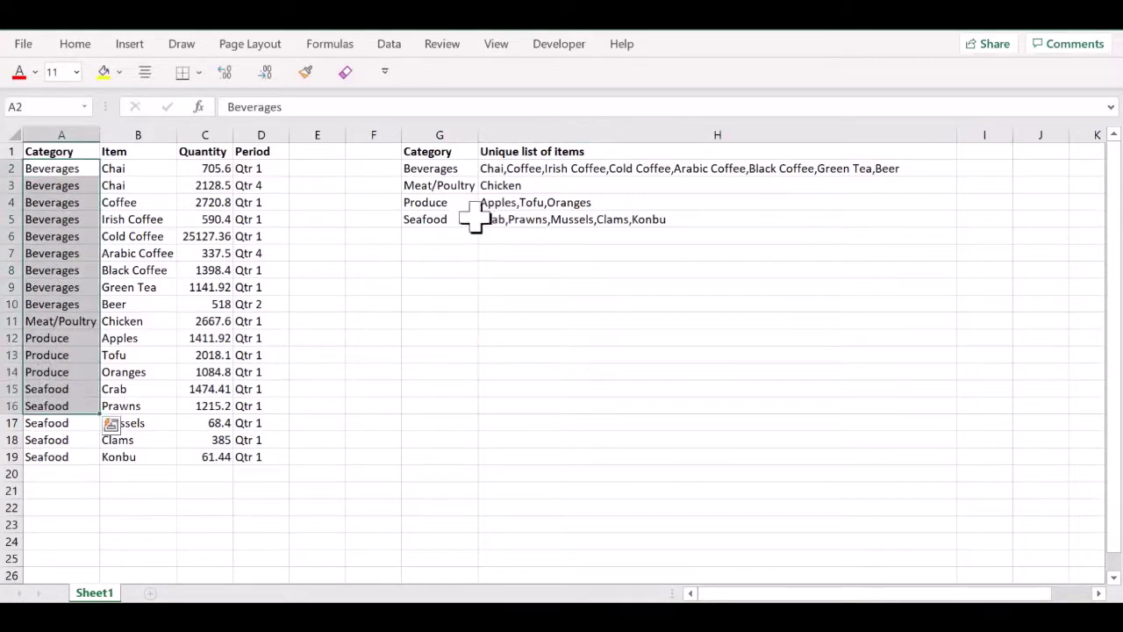
{"action": "left_click", "coordinate": [489, 167]}
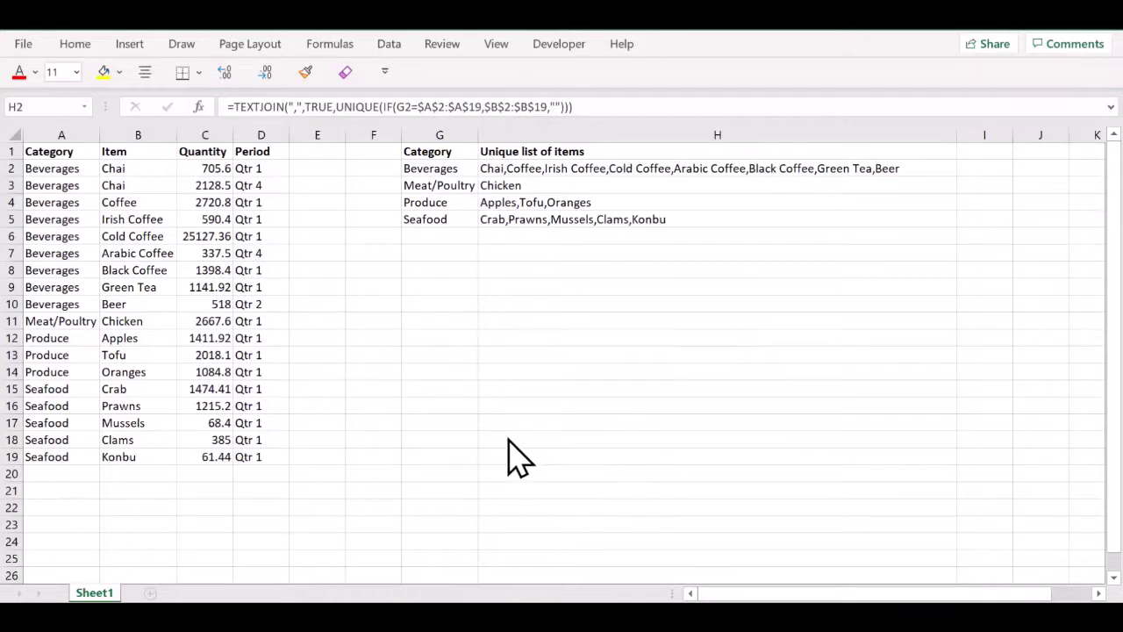
{"action": "left_click", "coordinate": [66, 169]}
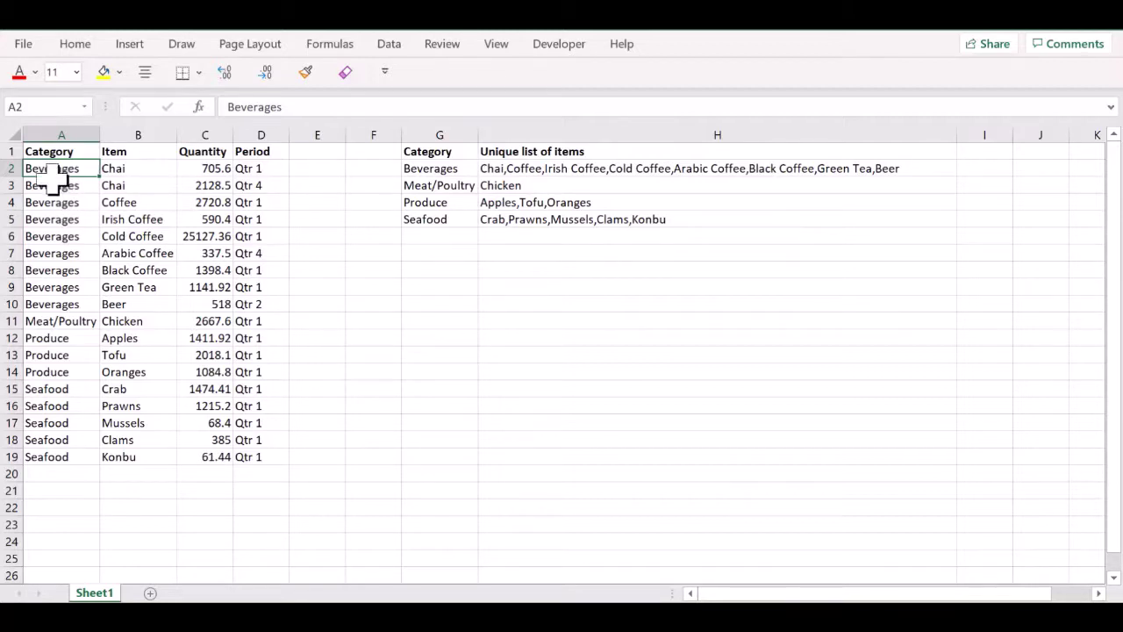
{"action": "left_click_drag", "start_coordinate": [44, 168], "coordinate": [54, 280]}
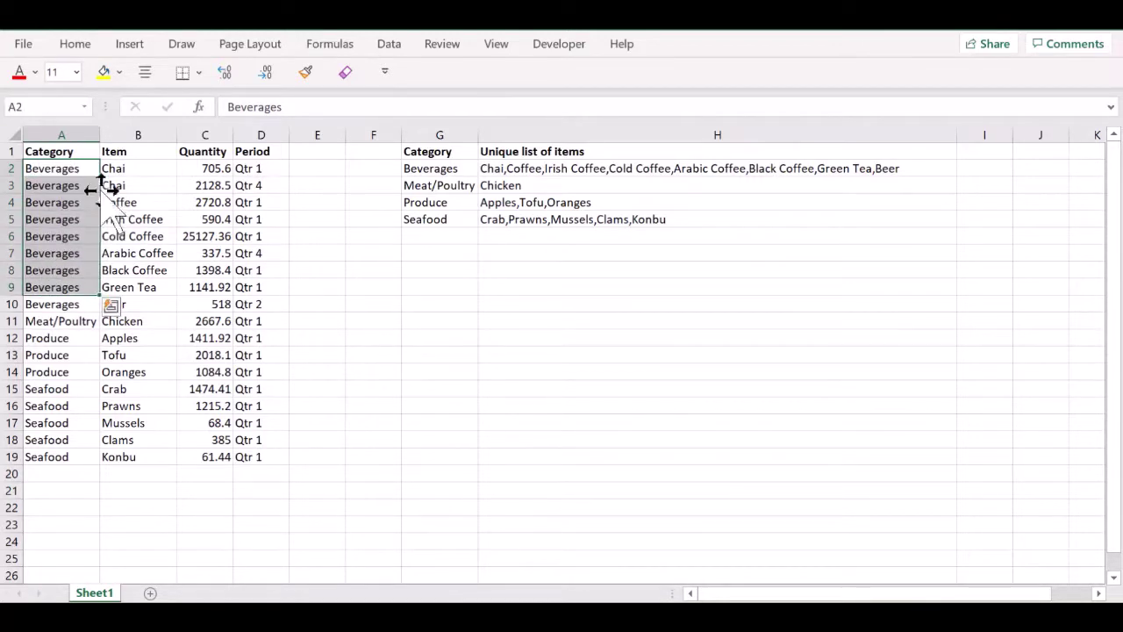
{"action": "left_click_drag", "start_coordinate": [134, 168], "coordinate": [131, 281]}
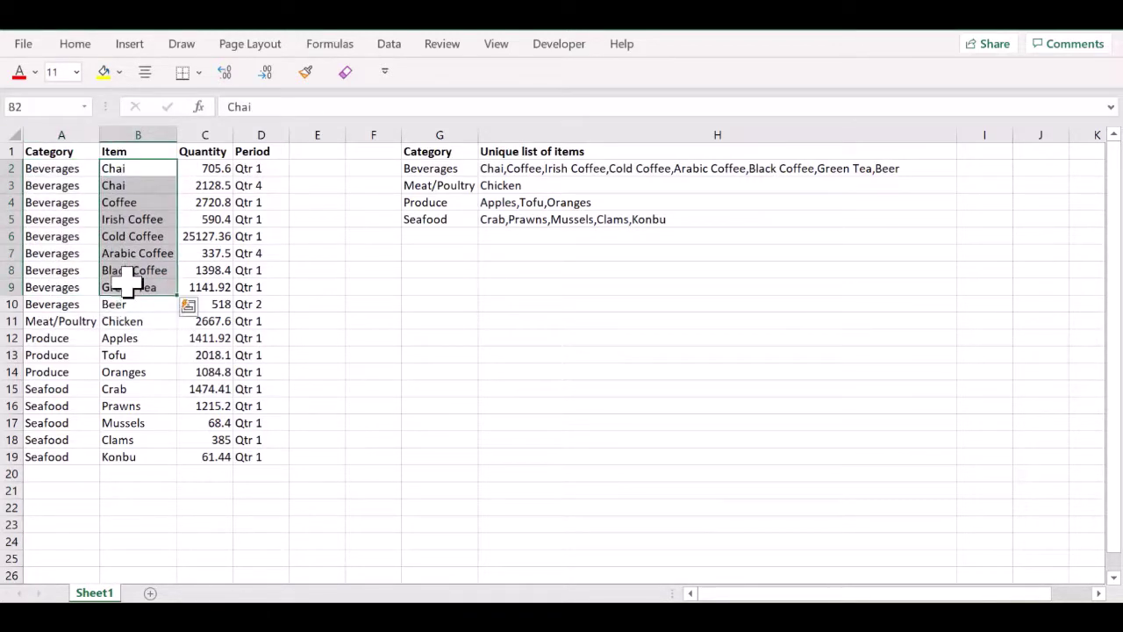
{"action": "left_click", "coordinate": [496, 167]}
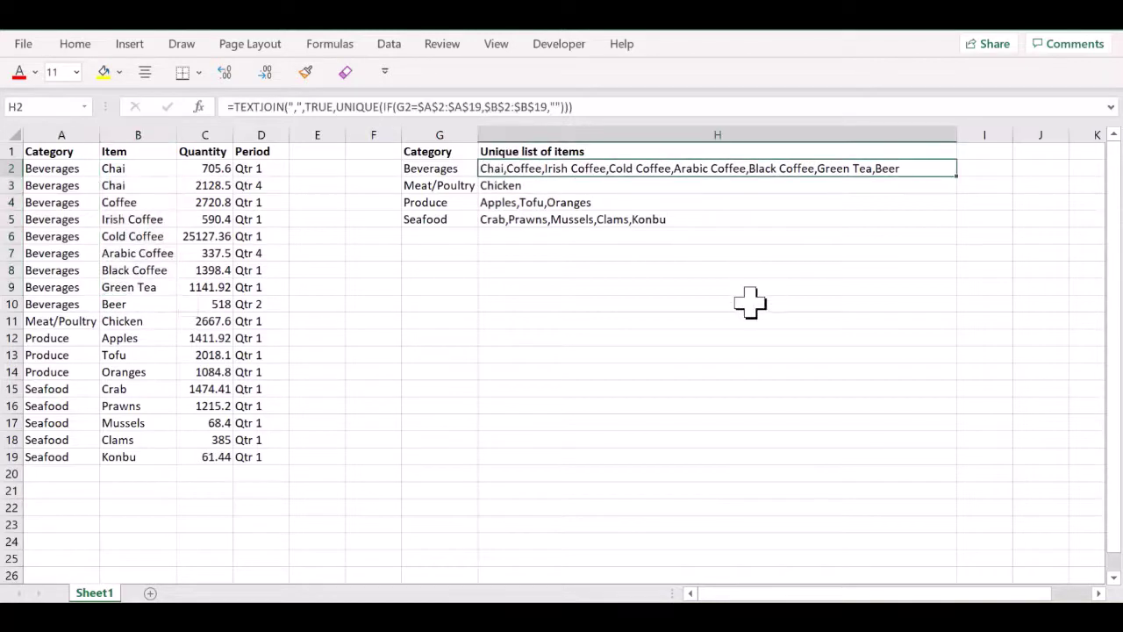
Type the header text 'unique' in a cell below the existing summary.
{"action": "left_click", "coordinate": [426, 274]}
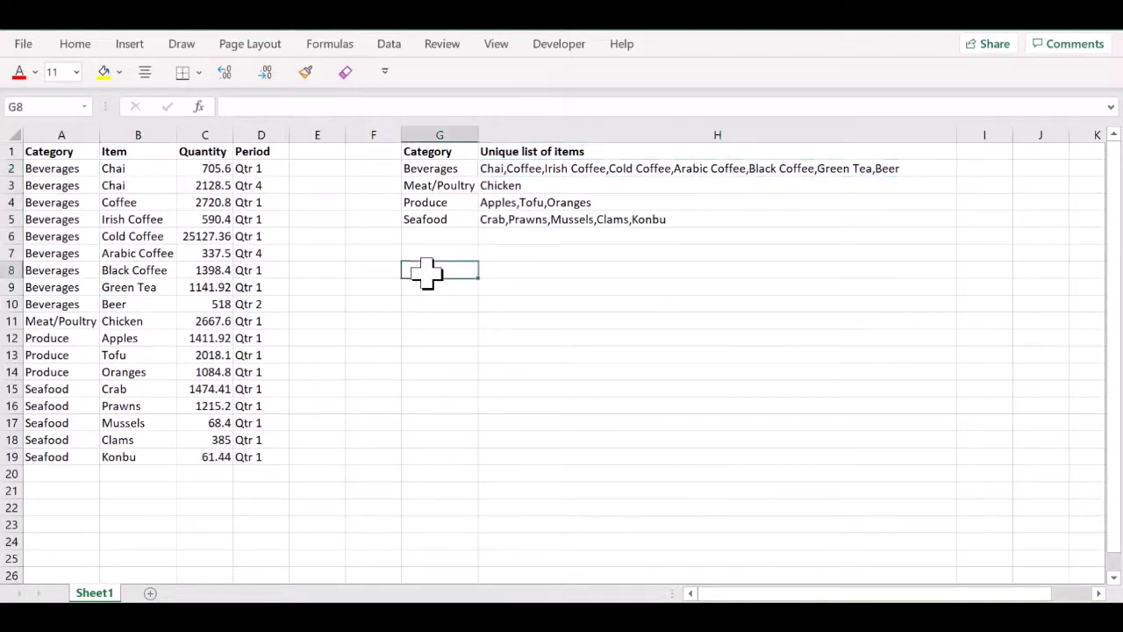
{"action": "type", "text": "unique"}
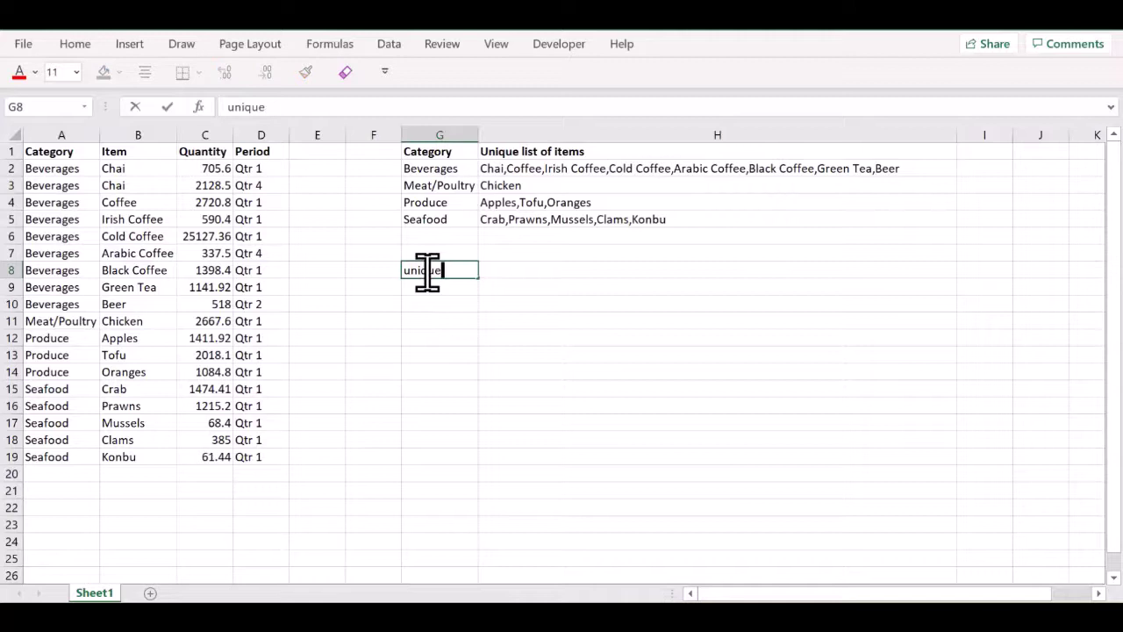
{"action": "key", "text": "Return"}
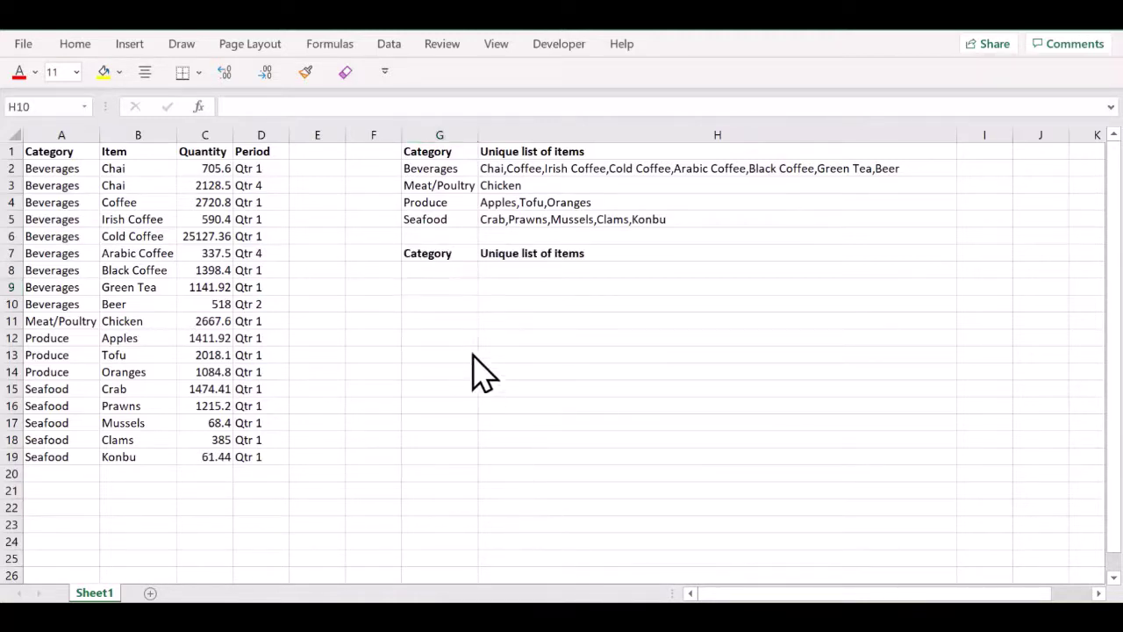
Enter =UNIQUE(A2:A19) in G8 to list the distinct categories.
{"action": "left_click", "coordinate": [426, 272]}
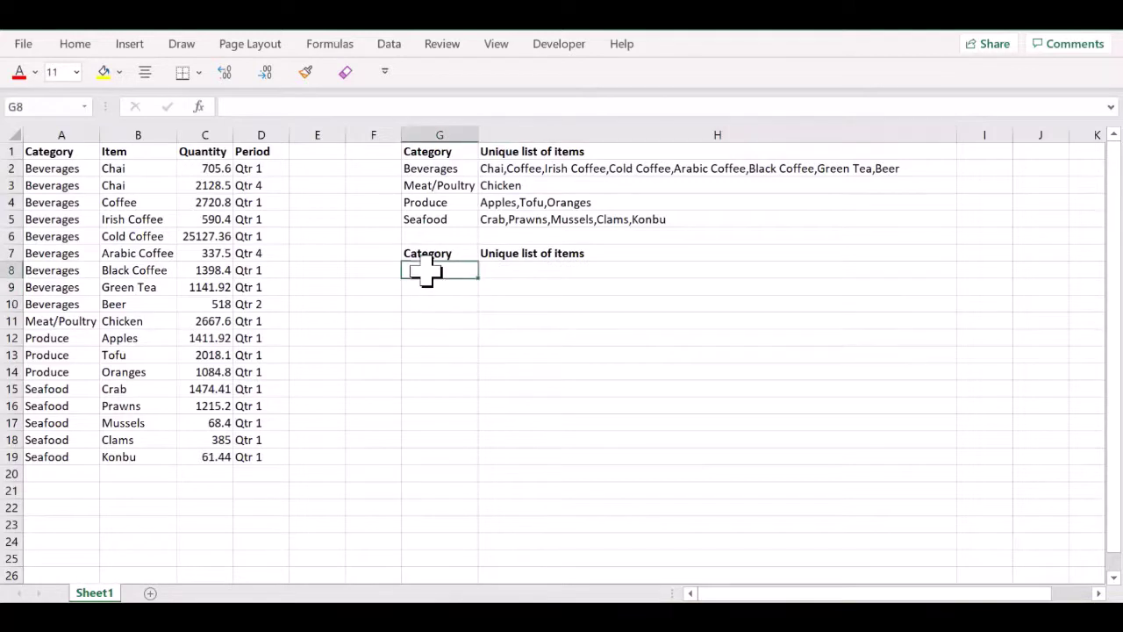
{"action": "type", "text": "=unique"}
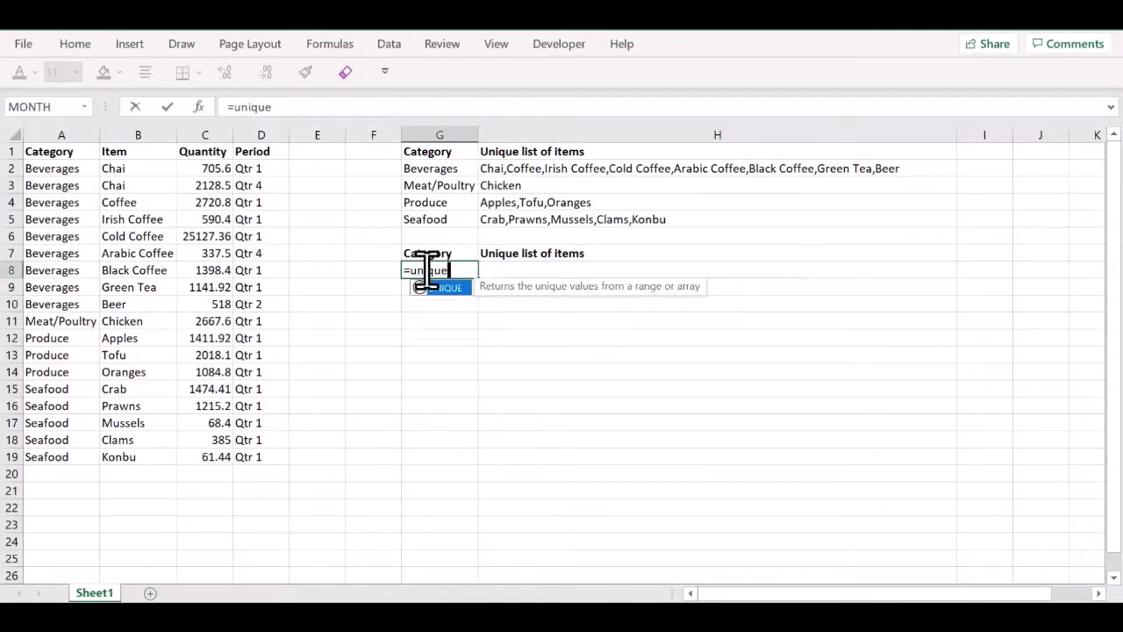
{"action": "type", "text": "("}
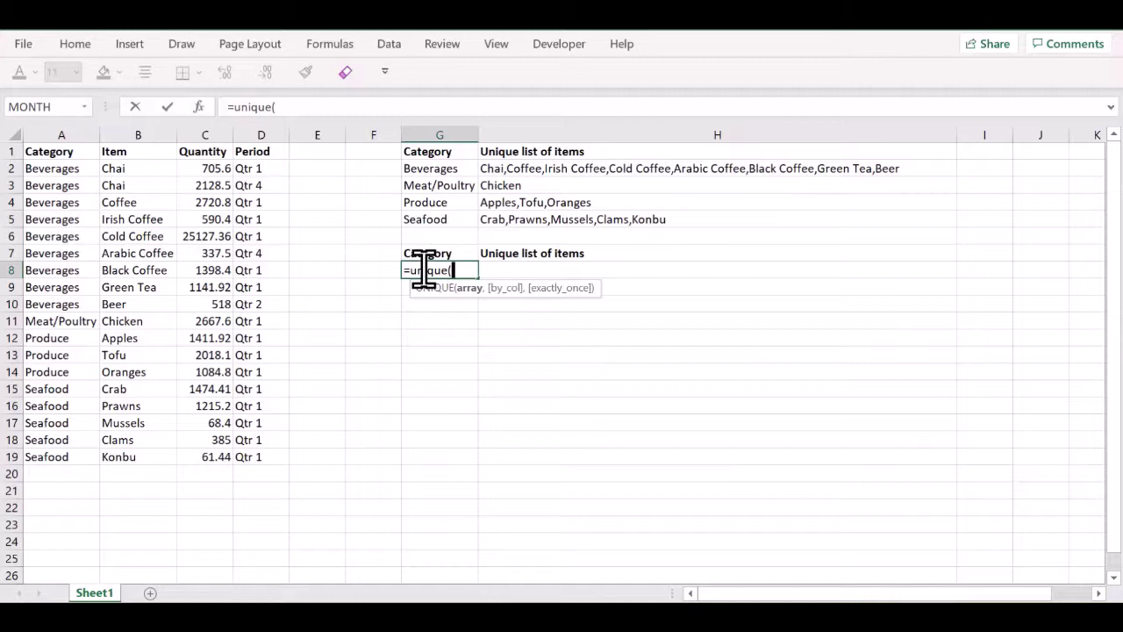
{"action": "left_click_drag", "start_coordinate": [55, 171], "coordinate": [50, 454]}
{"action": "key", "text": "Return"}
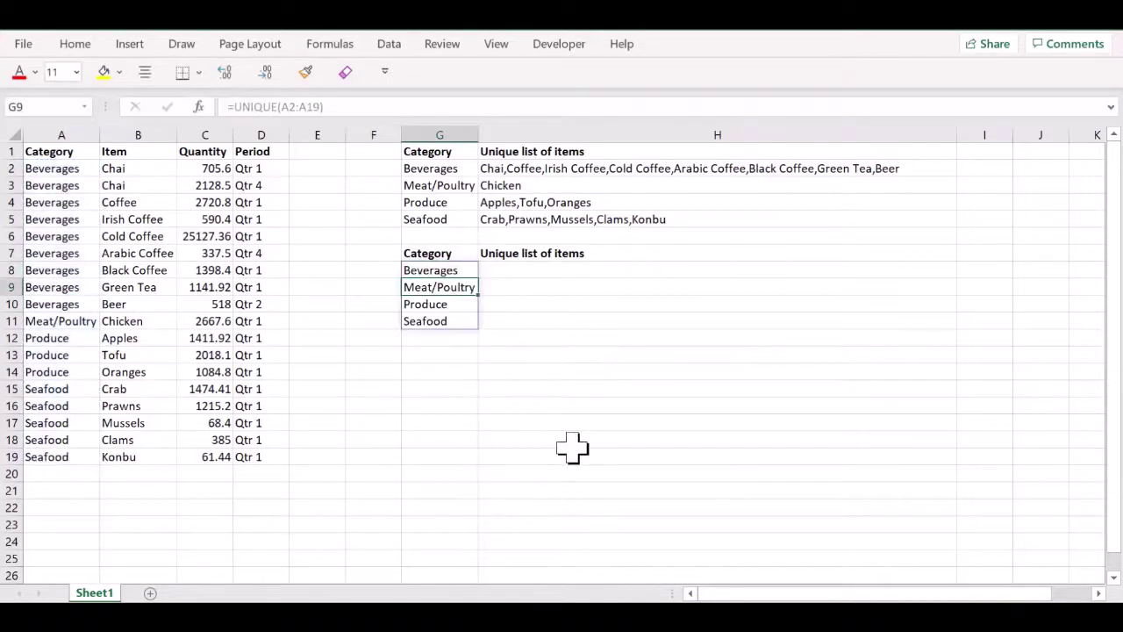
Inspect the spilled categories Beverages, Meat/Poultry, Produce and Seafood in G8:G11.
{"action": "left_click_drag", "start_coordinate": [451, 271], "coordinate": [448, 325]}
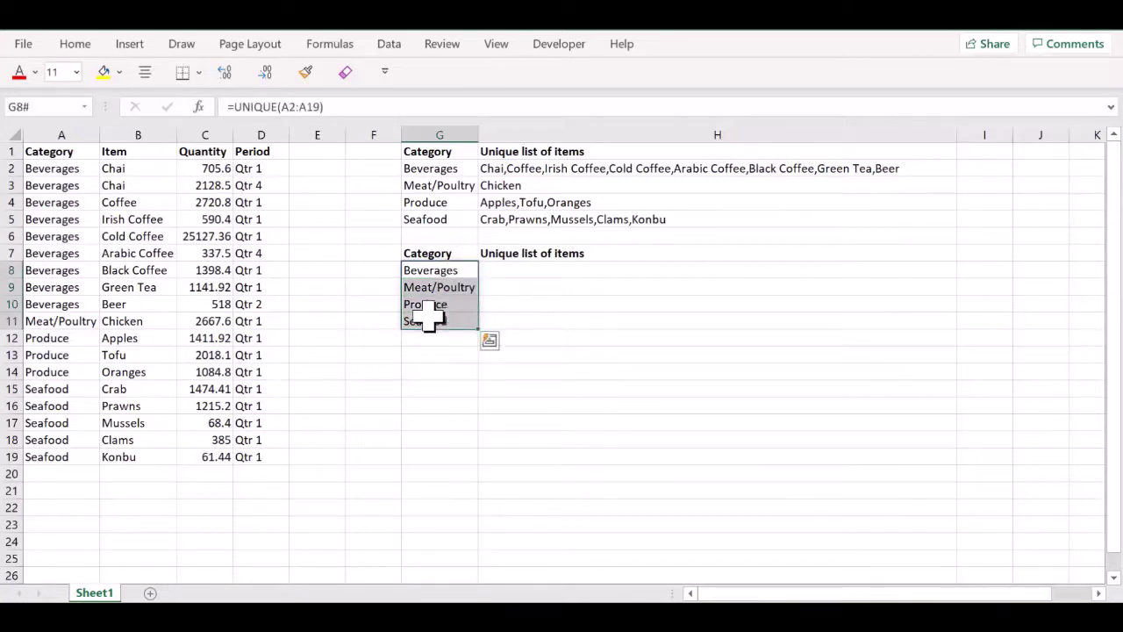
{"action": "left_click", "coordinate": [438, 373]}
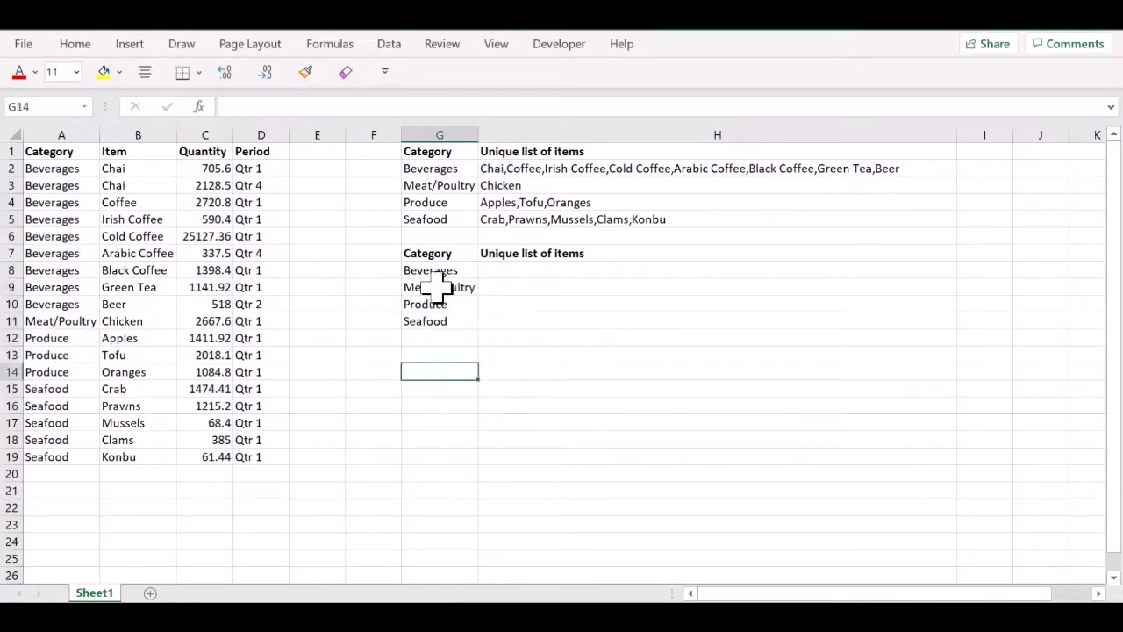
{"action": "left_click", "coordinate": [436, 288]}
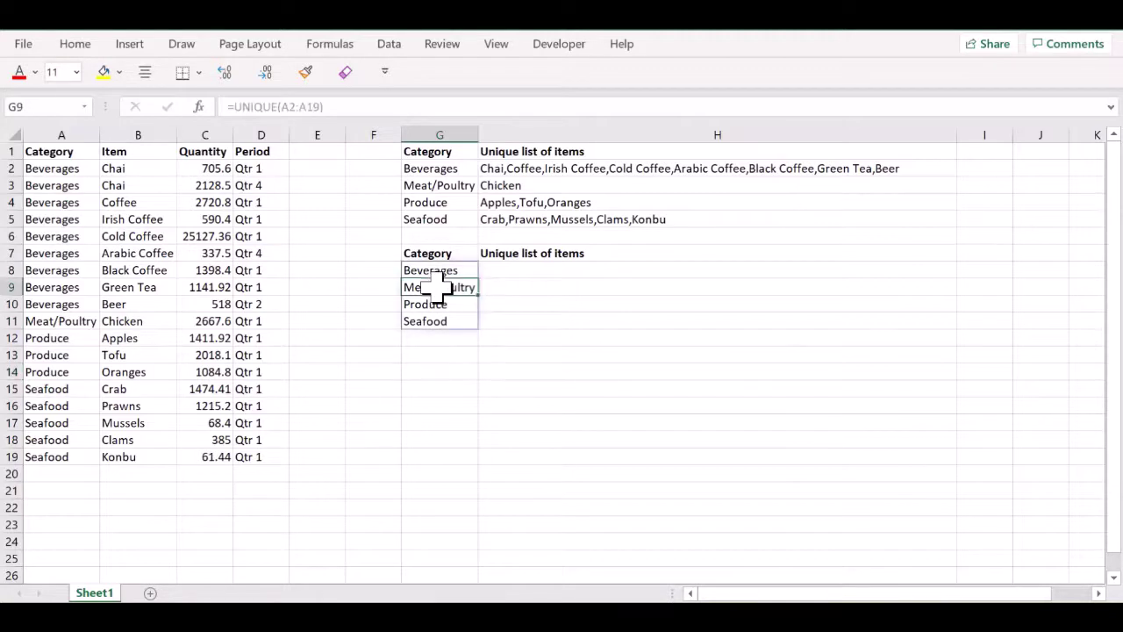
{"action": "left_click", "coordinate": [437, 305]}
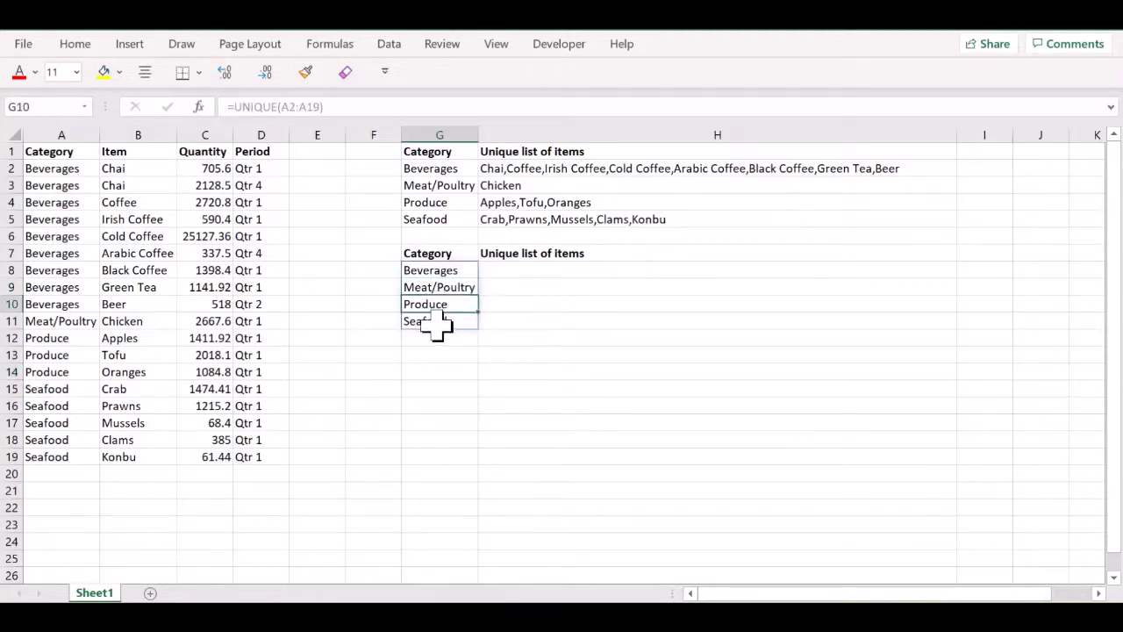
{"action": "left_click_drag", "start_coordinate": [439, 289], "coordinate": [436, 327]}
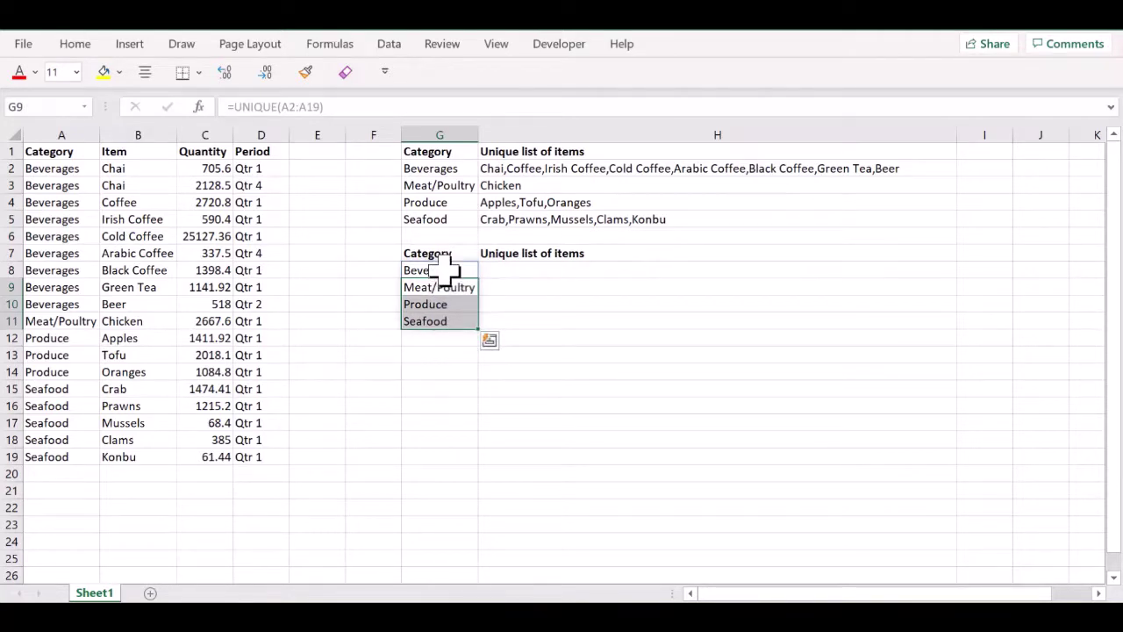
{"action": "left_click", "coordinate": [444, 271]}
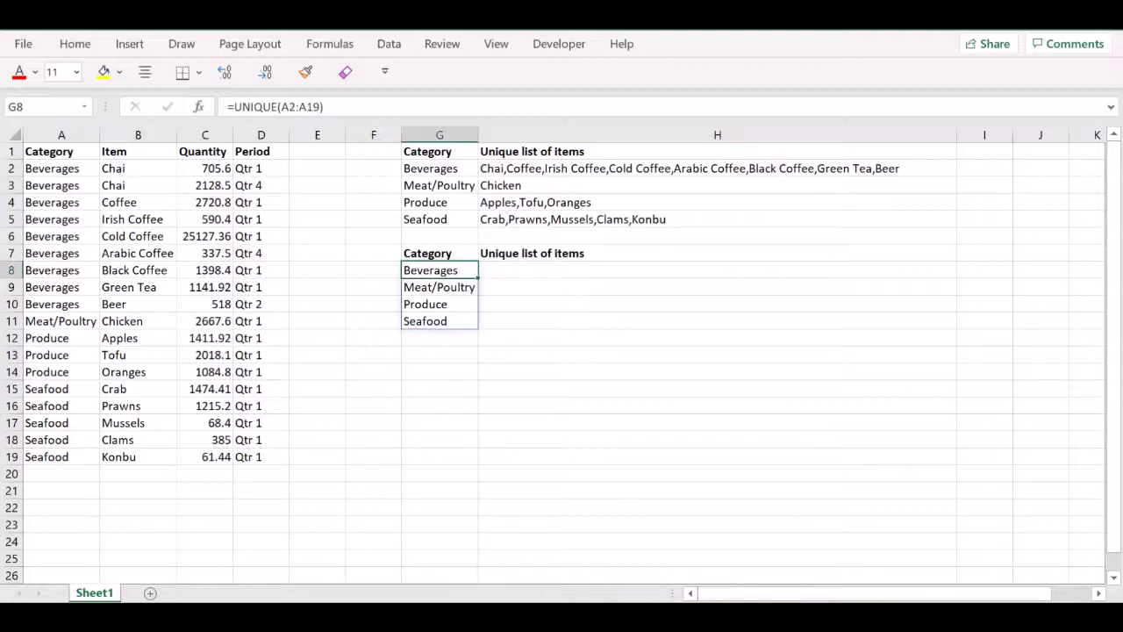
{"action": "left_click", "coordinate": [623, 370]}
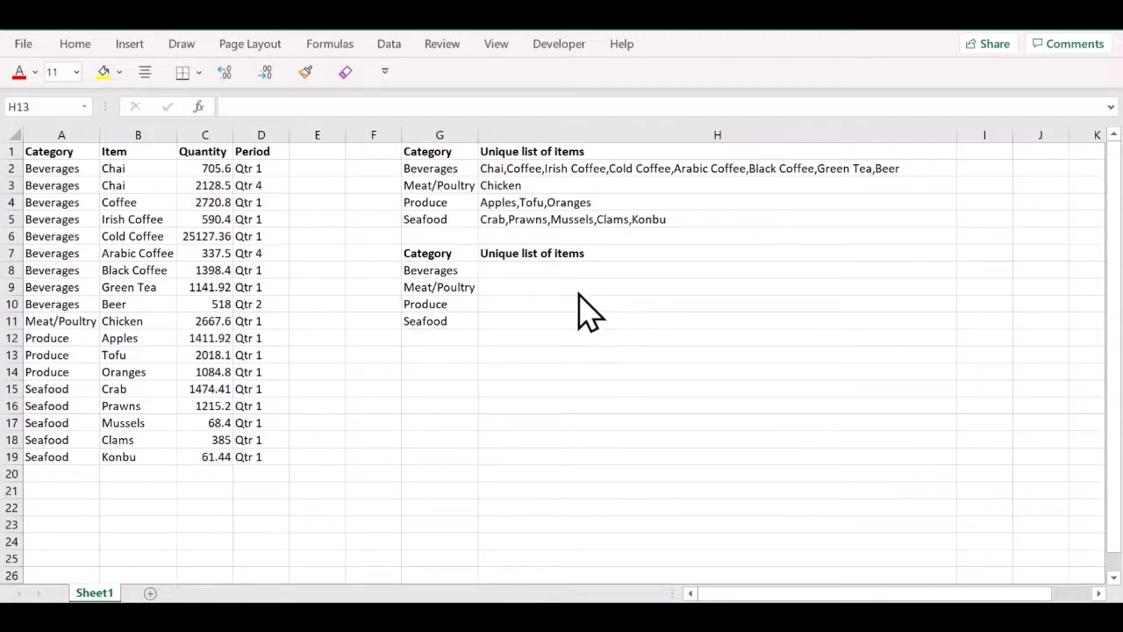
{"action": "left_click", "coordinate": [521, 271]}
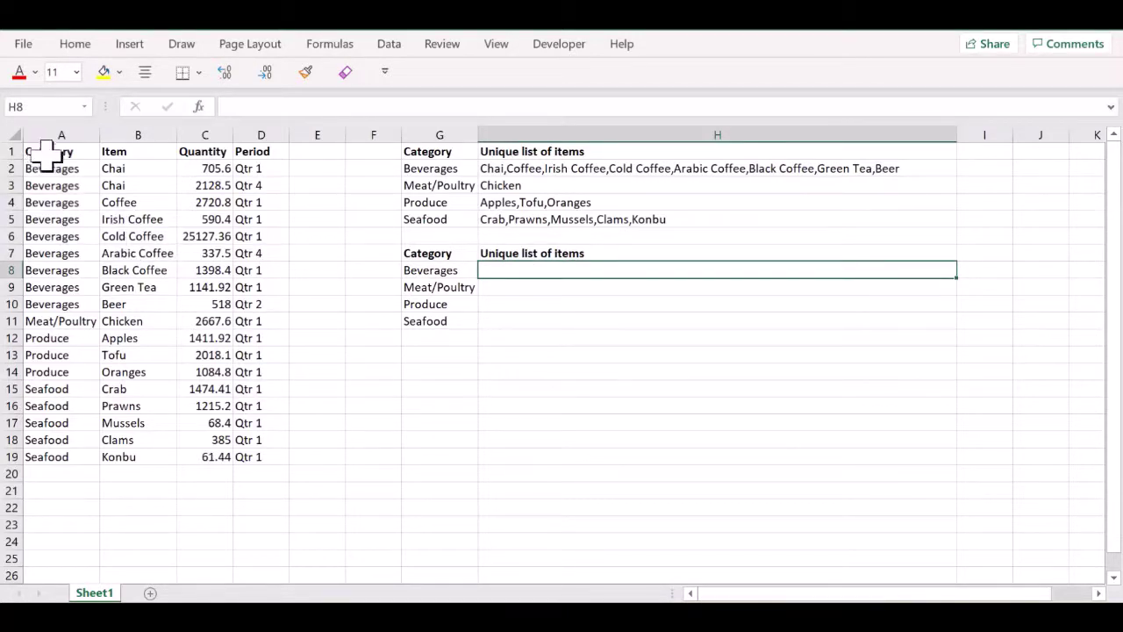
{"action": "left_click_drag", "start_coordinate": [55, 149], "coordinate": [251, 465]}
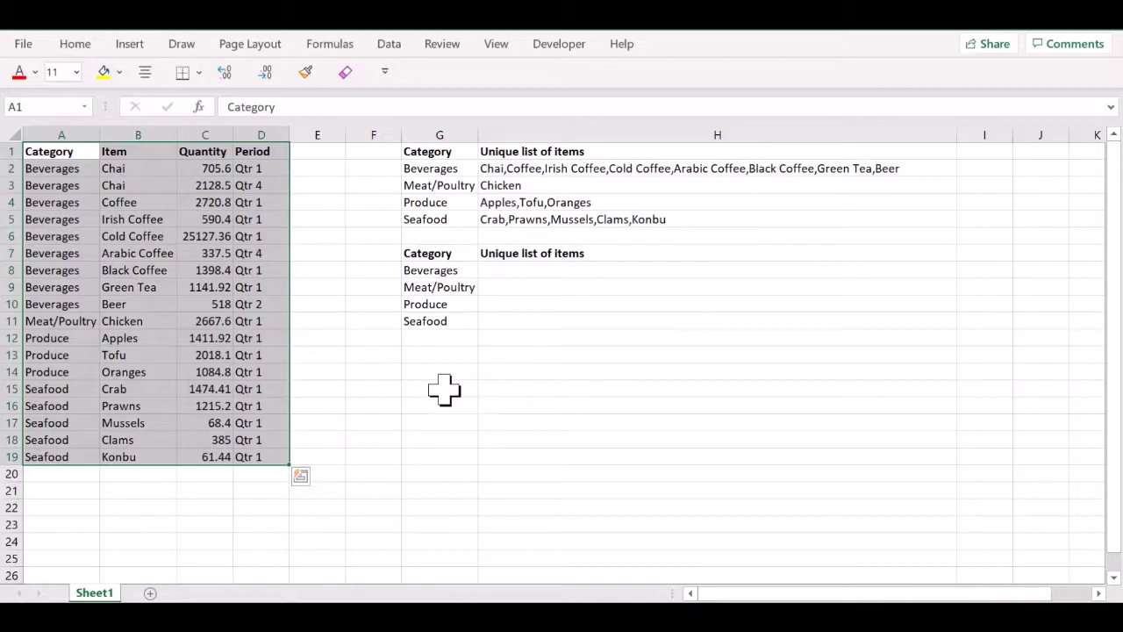
Enter =IF(G8=$A$2:$A$19,$B$2:$B$19,"") in H8 to spill the Beverages items.
{"action": "left_click", "coordinate": [526, 270]}
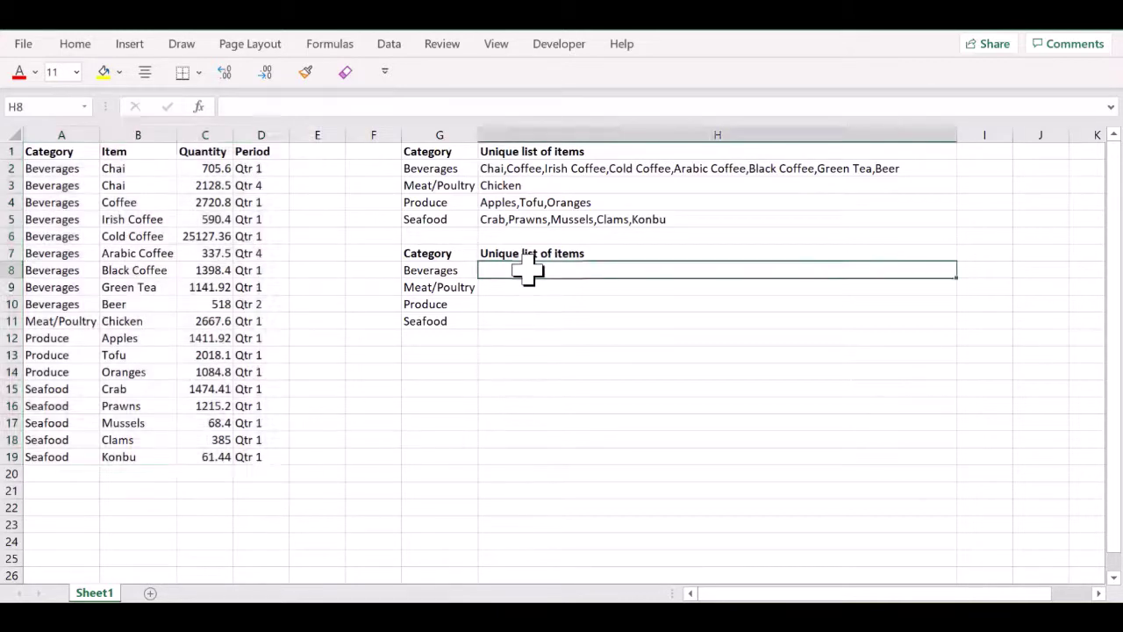
{"action": "type", "text": "=if("}
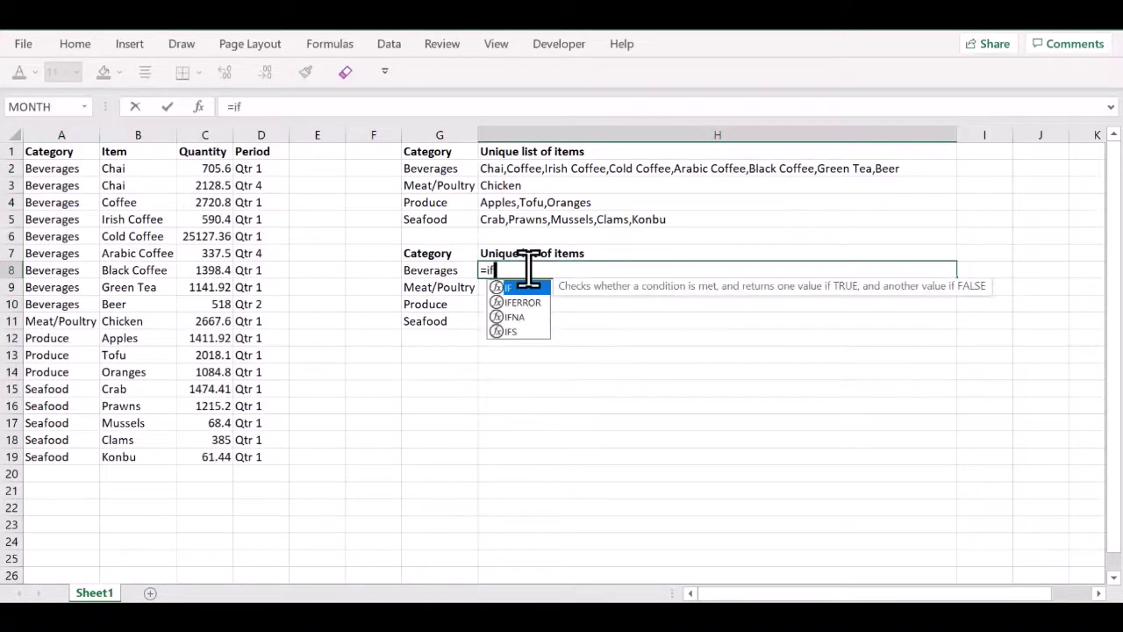
{"action": "left_click", "coordinate": [443, 272]}
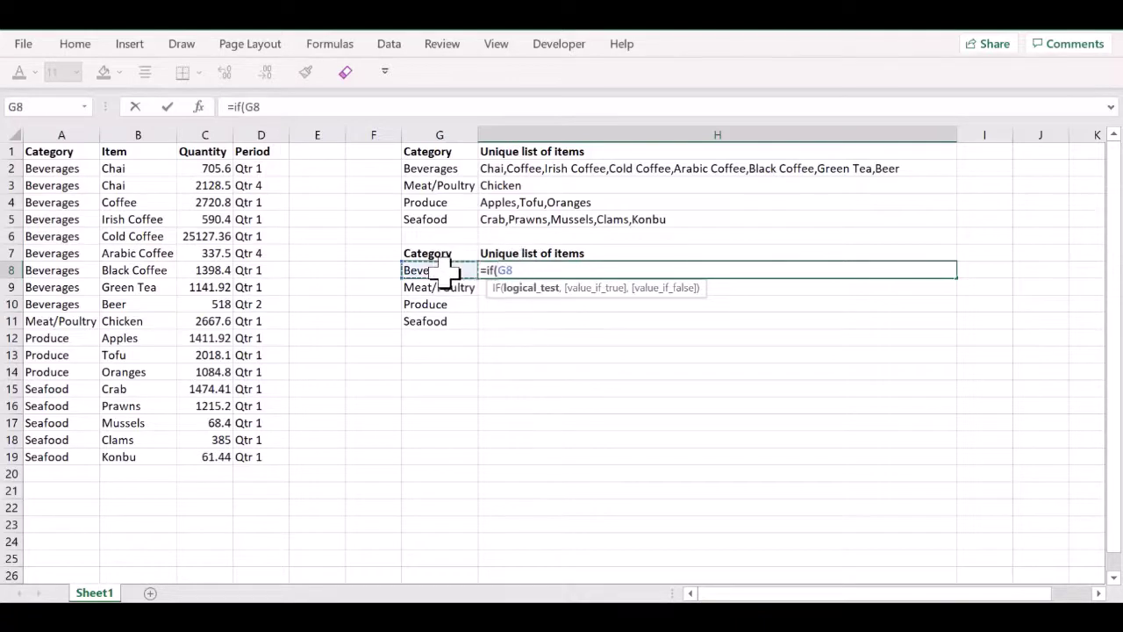
{"action": "type", "text": "="}
{"action": "left_click_drag", "start_coordinate": [55, 169], "coordinate": [69, 458]}
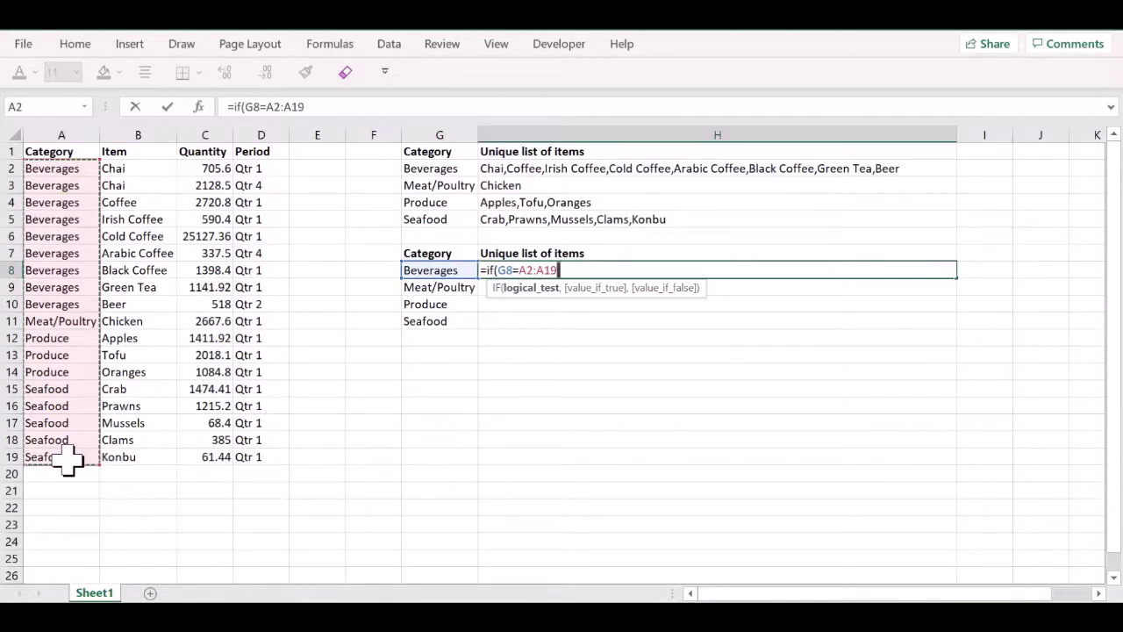
{"action": "key", "text": "F4"}
{"action": "type", "text": ","}
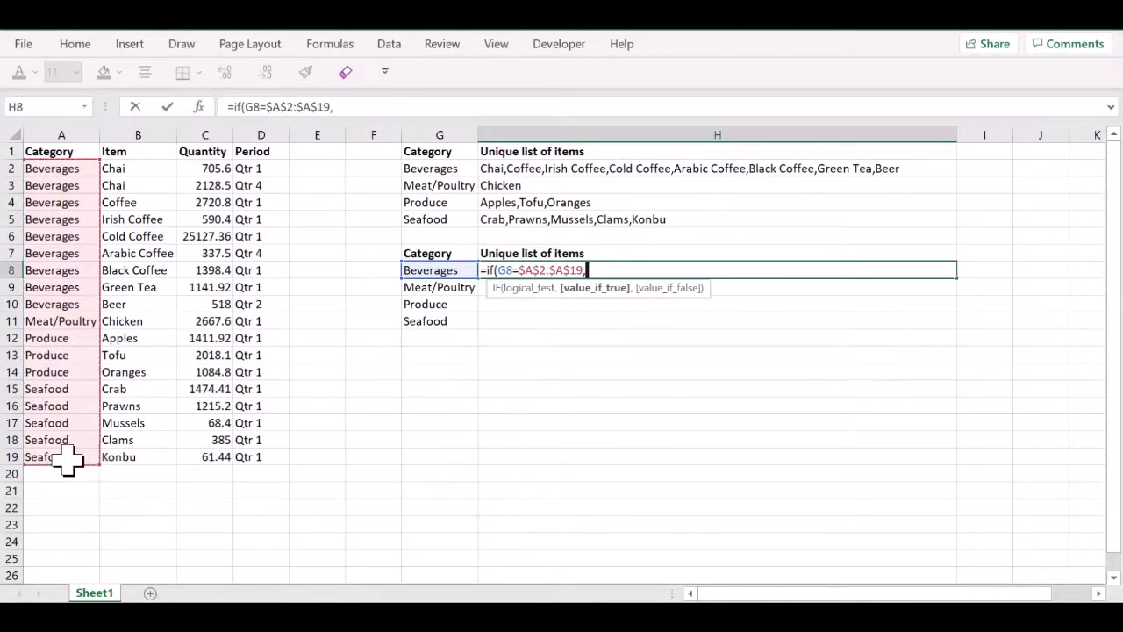
{"action": "left_click_drag", "start_coordinate": [114, 169], "coordinate": [120, 454]}
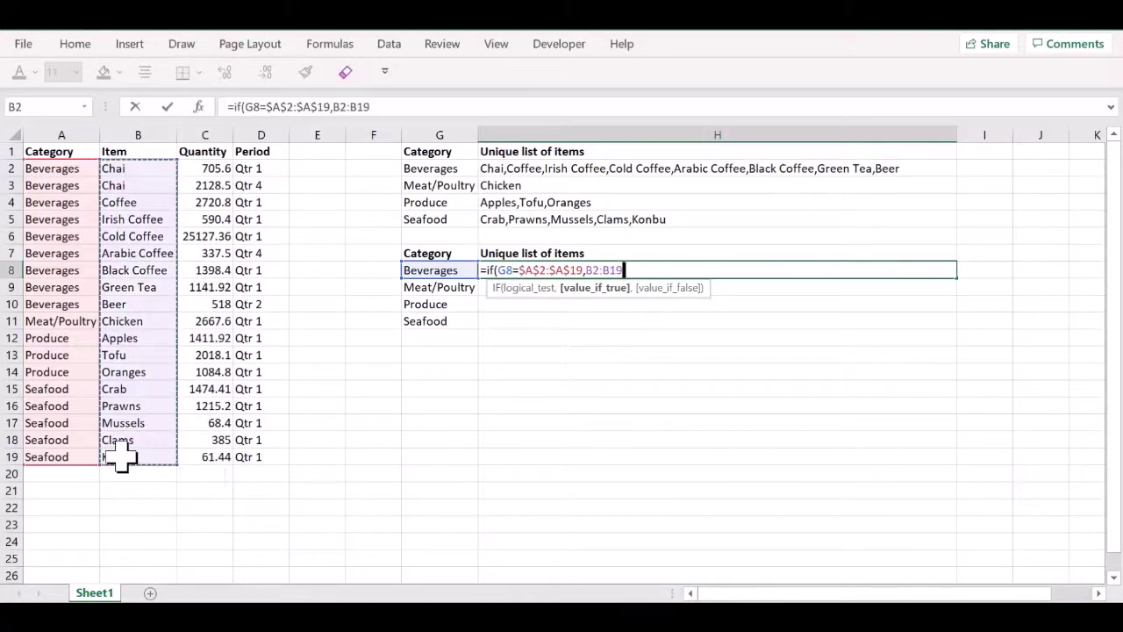
{"action": "key", "text": "F4"}
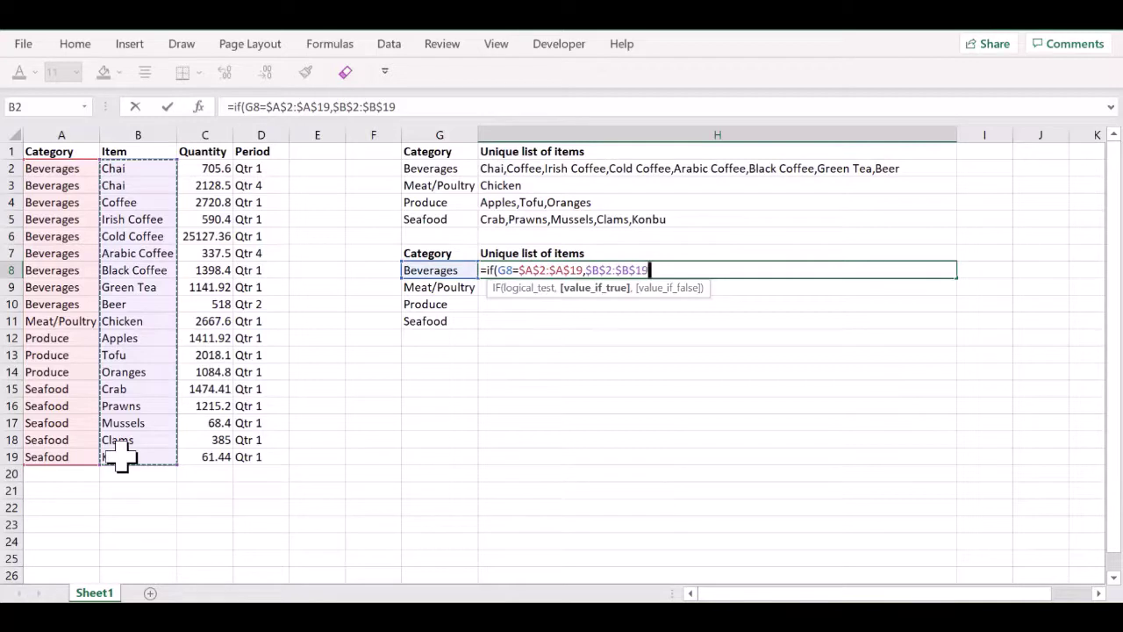
{"action": "type", "text": ",\"\")"}
{"action": "key", "text": "Return"}
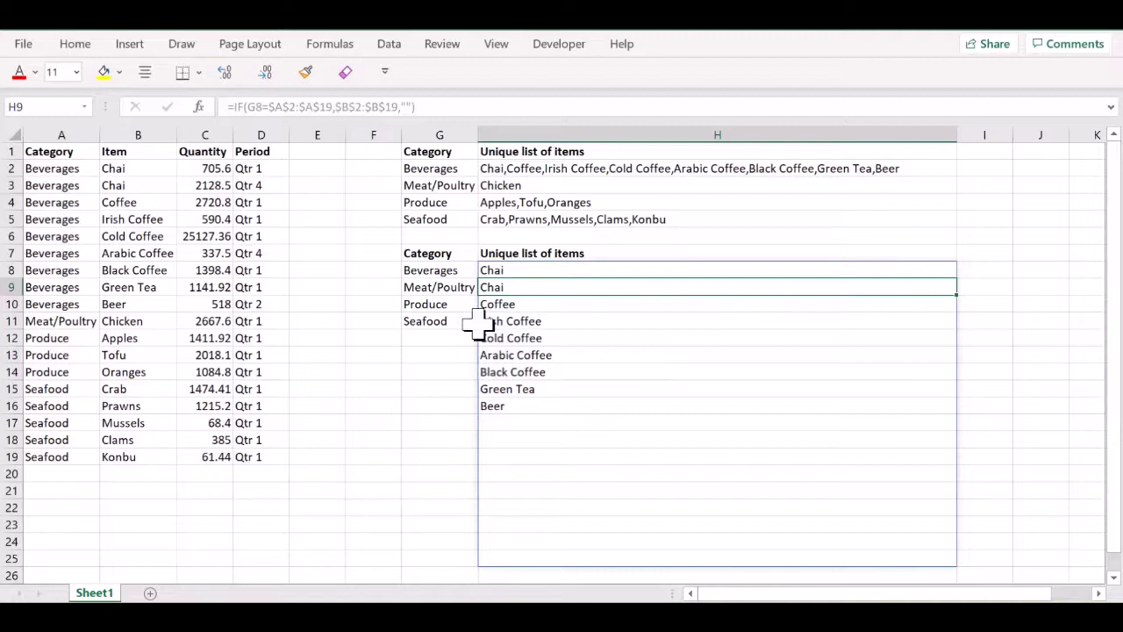
Check the spilled Beverages items in H8:H16, noting Chai appears twice.
{"action": "left_click_drag", "start_coordinate": [500, 270], "coordinate": [501, 403]}
{"action": "left_click", "coordinate": [449, 272]}
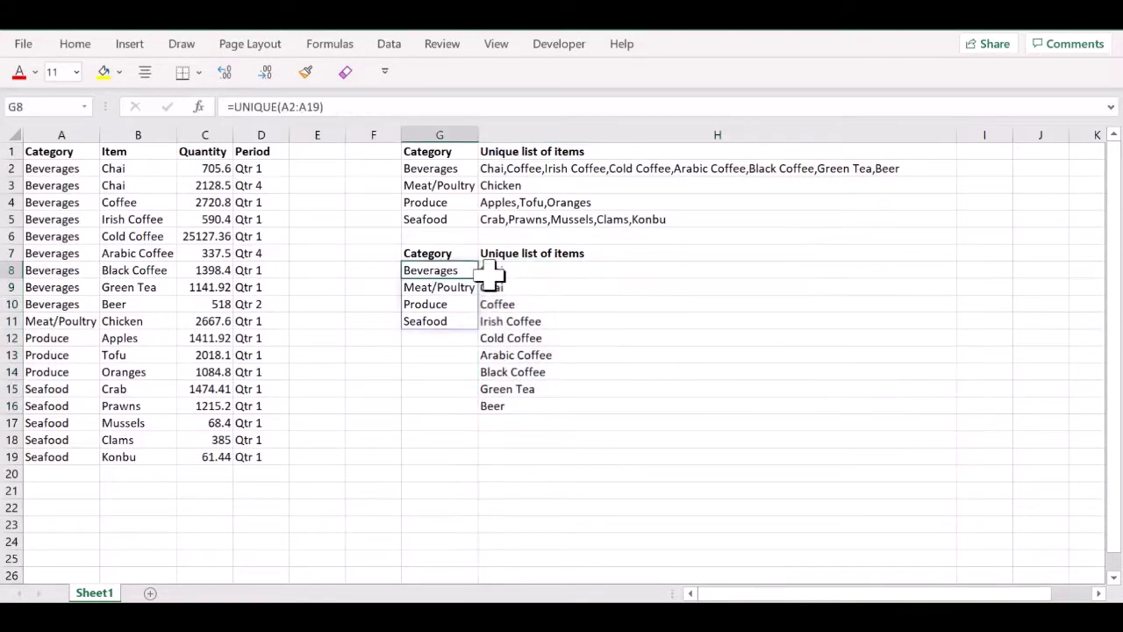
{"action": "left_click_drag", "start_coordinate": [493, 275], "coordinate": [501, 402]}
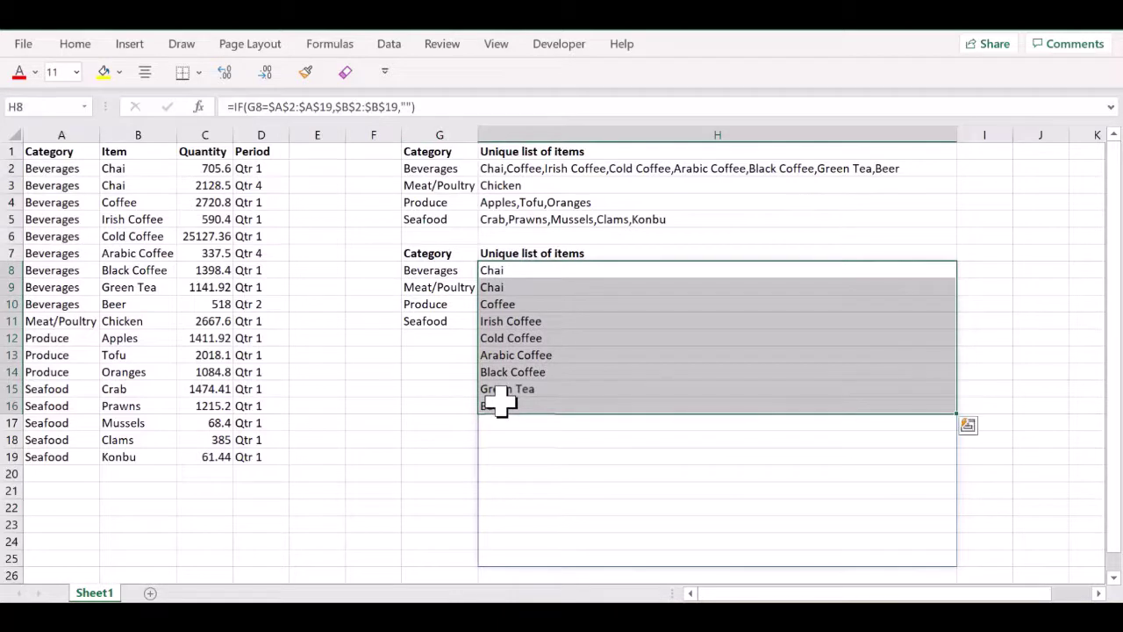
Wrap the H8 IF formula in UNIQUE so each Beverages item, including Chai, appears once.
{"action": "left_click", "coordinate": [237, 106]}
{"action": "type", "text": "umi"}
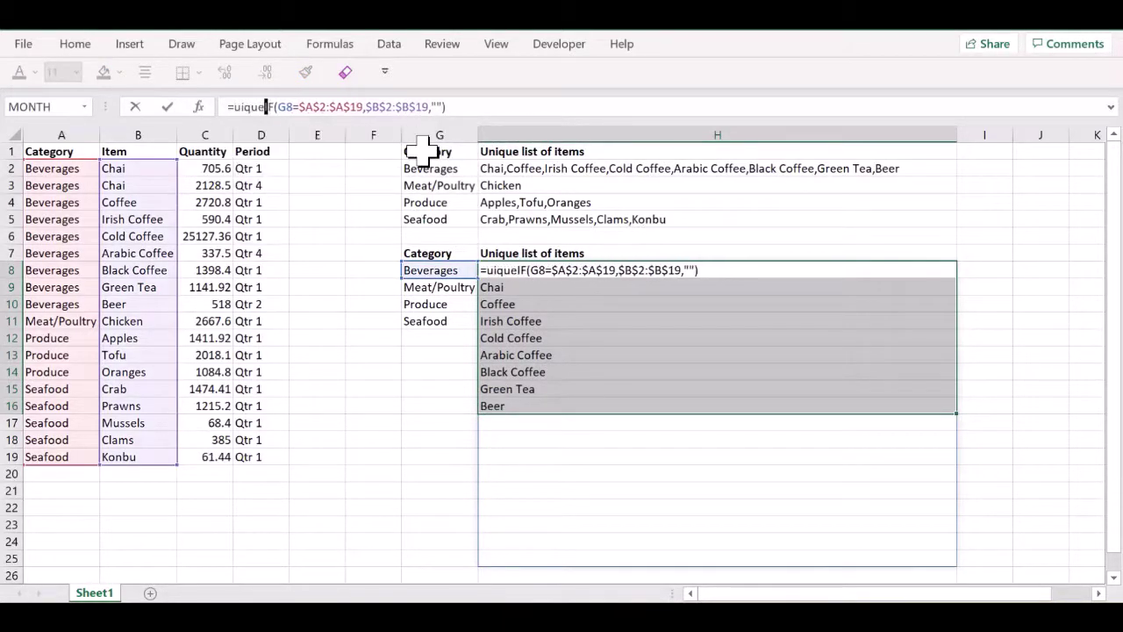
{"action": "type", "text": "que"}
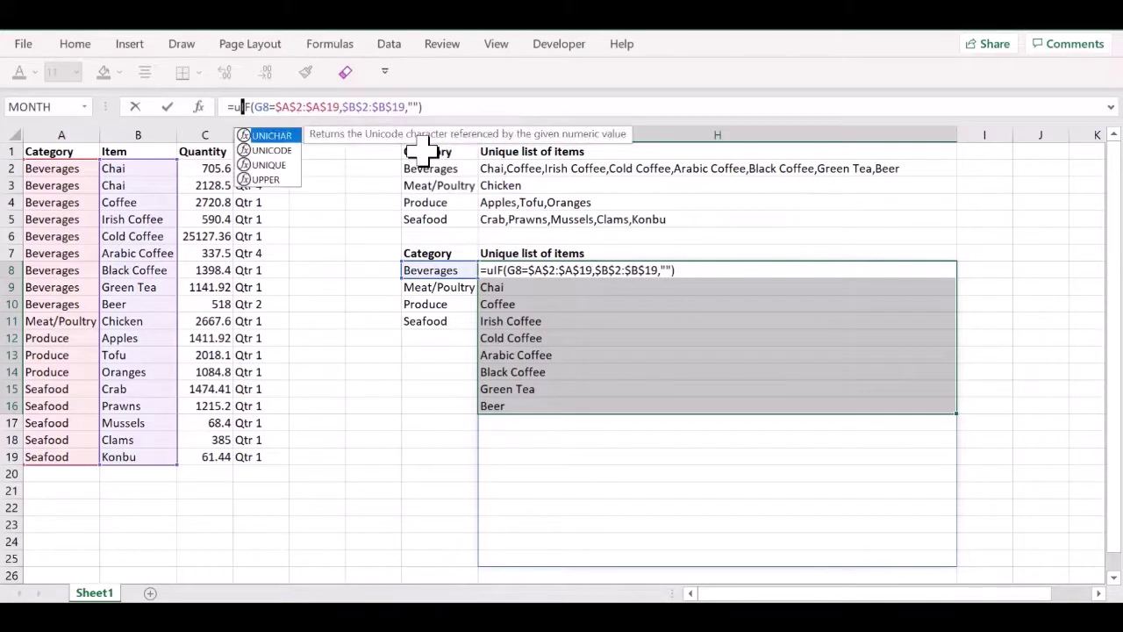
{"action": "type", "text": "("}
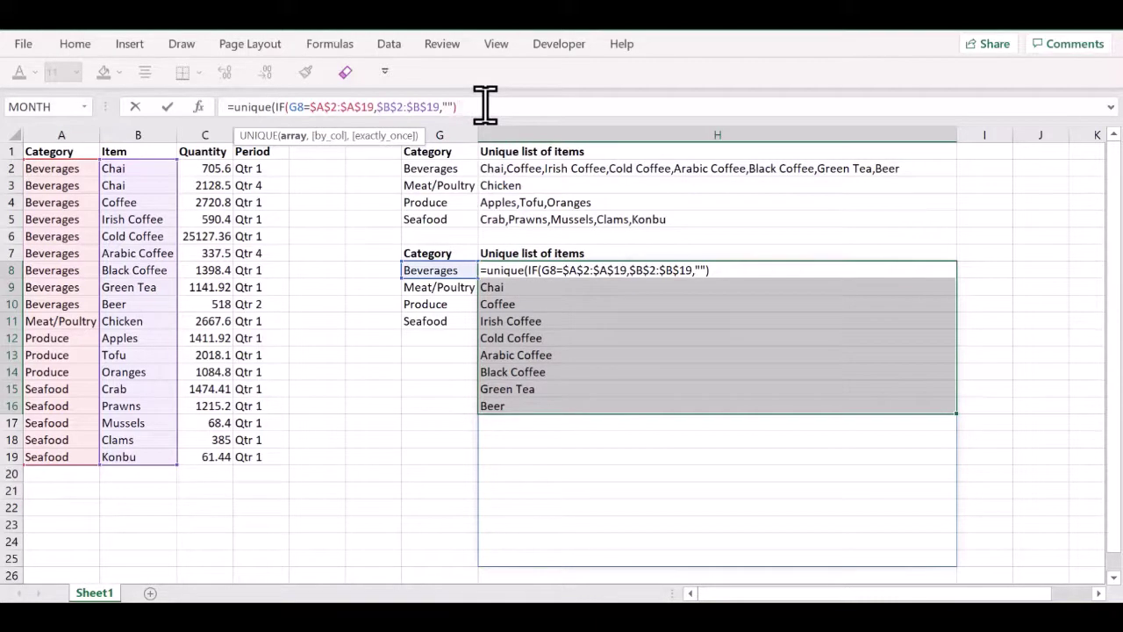
{"action": "key", "text": "Return"}
{"action": "left_click", "coordinate": [546, 470]}
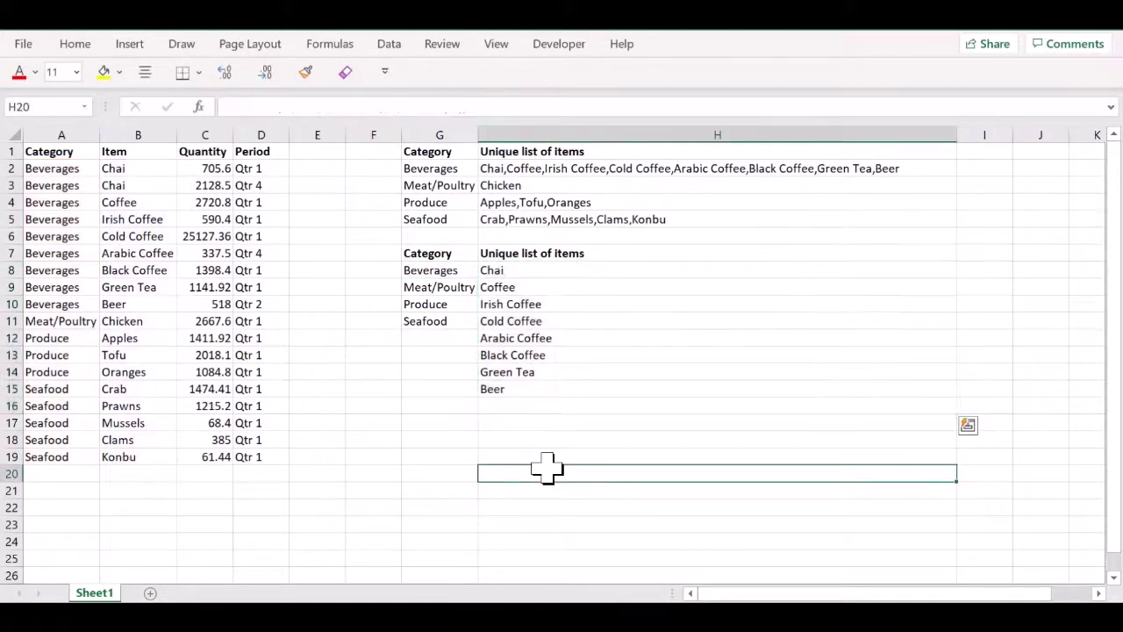
{"action": "left_click_drag", "start_coordinate": [518, 271], "coordinate": [517, 404]}
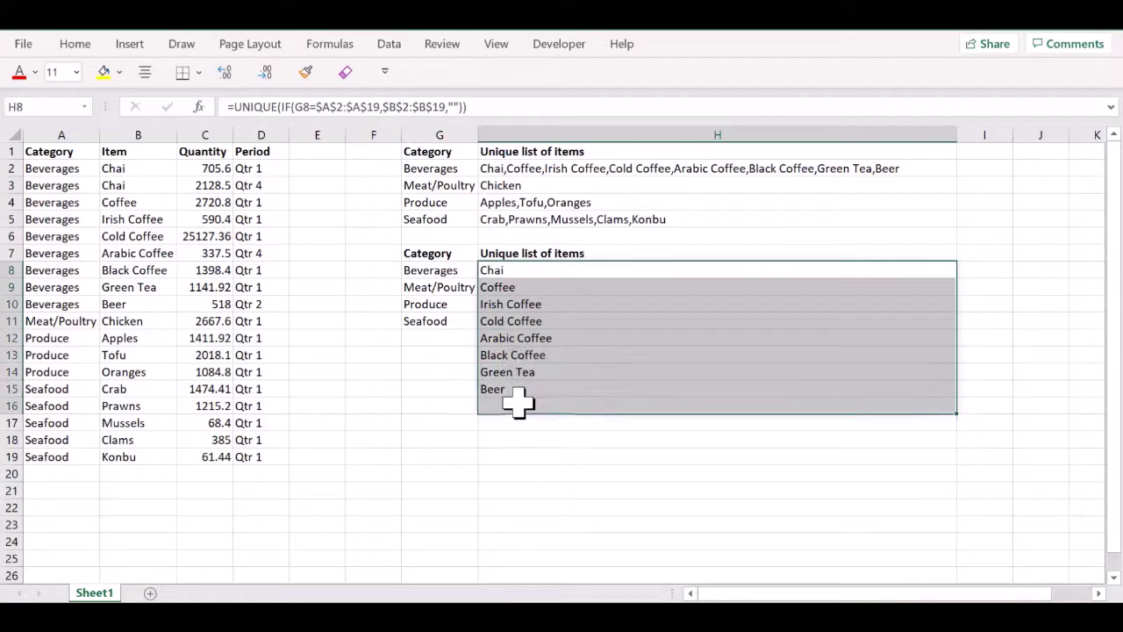
{"action": "left_click", "coordinate": [61, 170]}
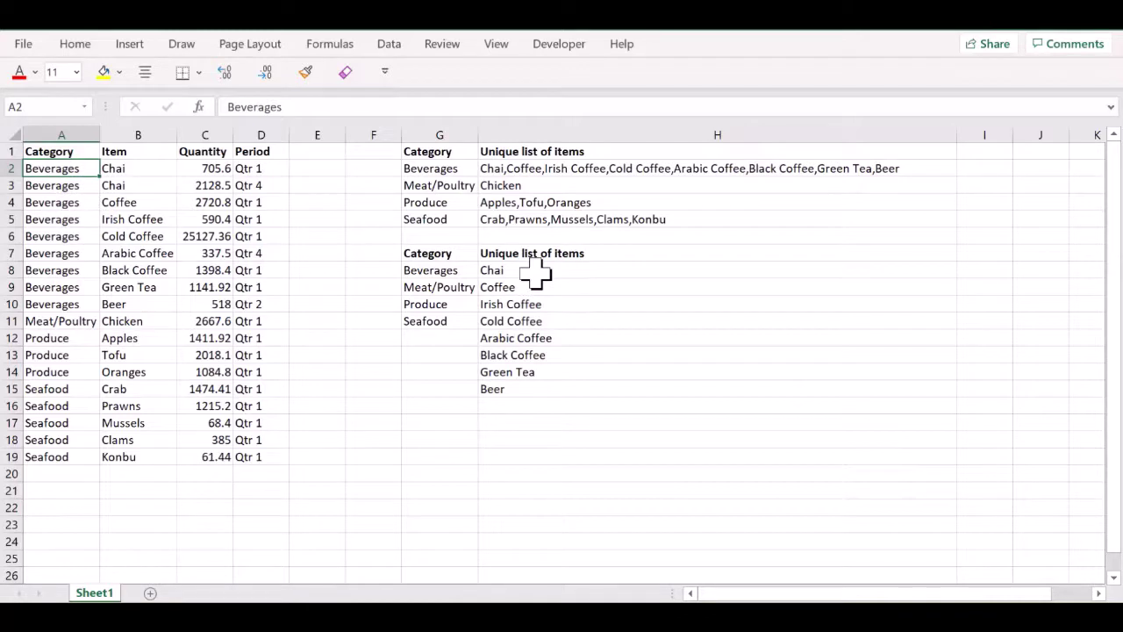
{"action": "left_click_drag", "start_coordinate": [535, 275], "coordinate": [524, 404]}
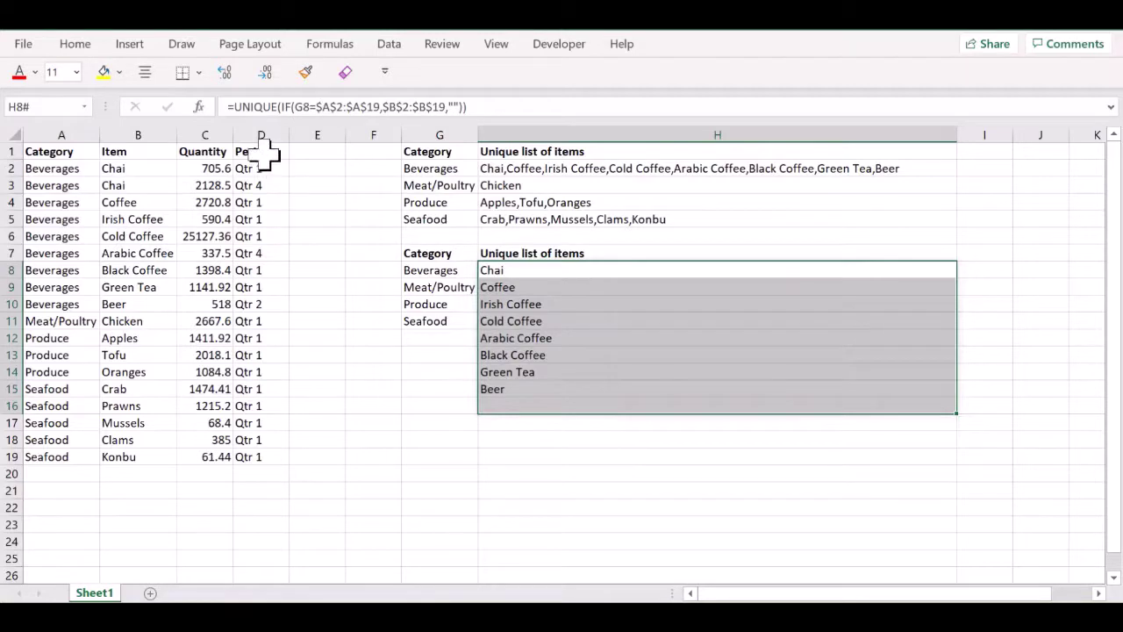
Wrap the H8 formula in TEXTJOIN(",",TRUE,…) to join Beverages items into one cell.
{"action": "left_click", "coordinate": [234, 106]}
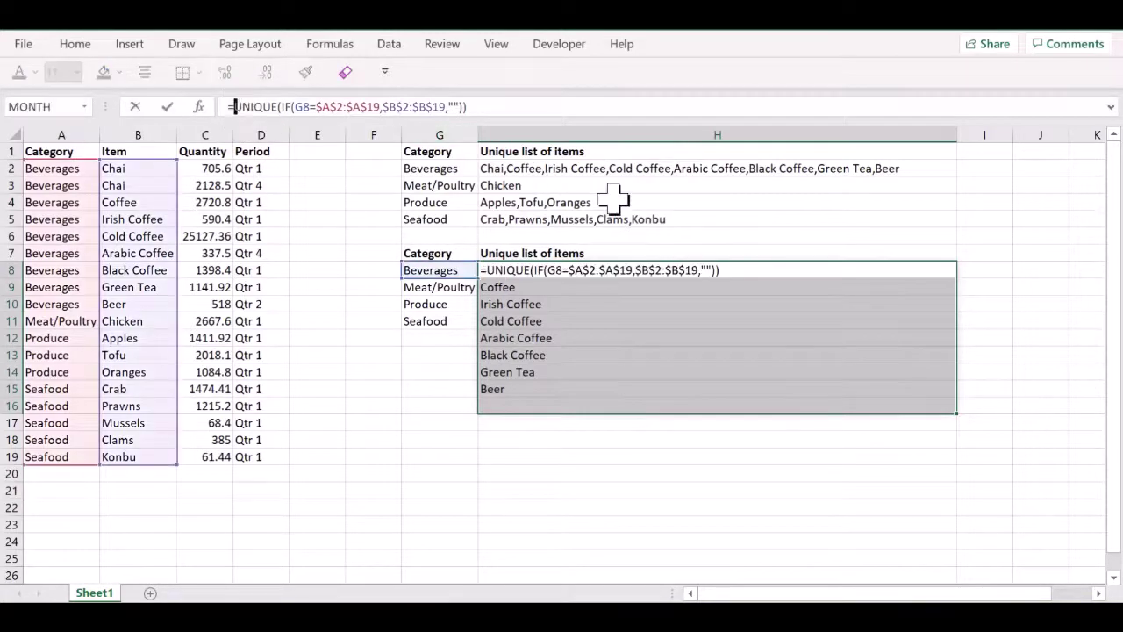
{"action": "type", "text": "textjoin"}
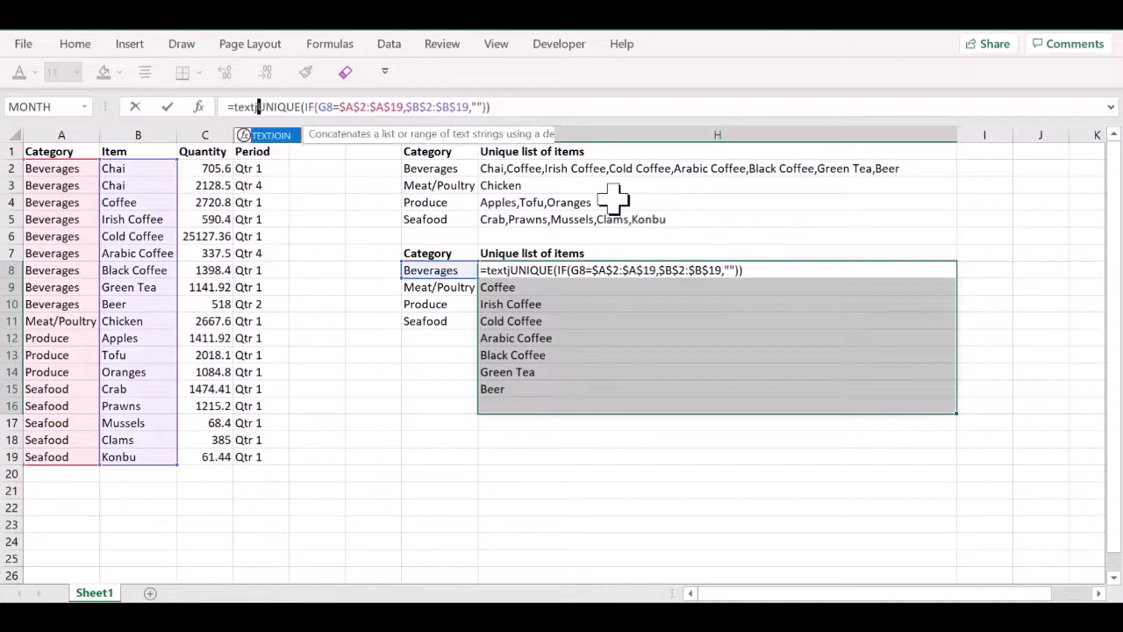
{"action": "type", "text": "(\""}
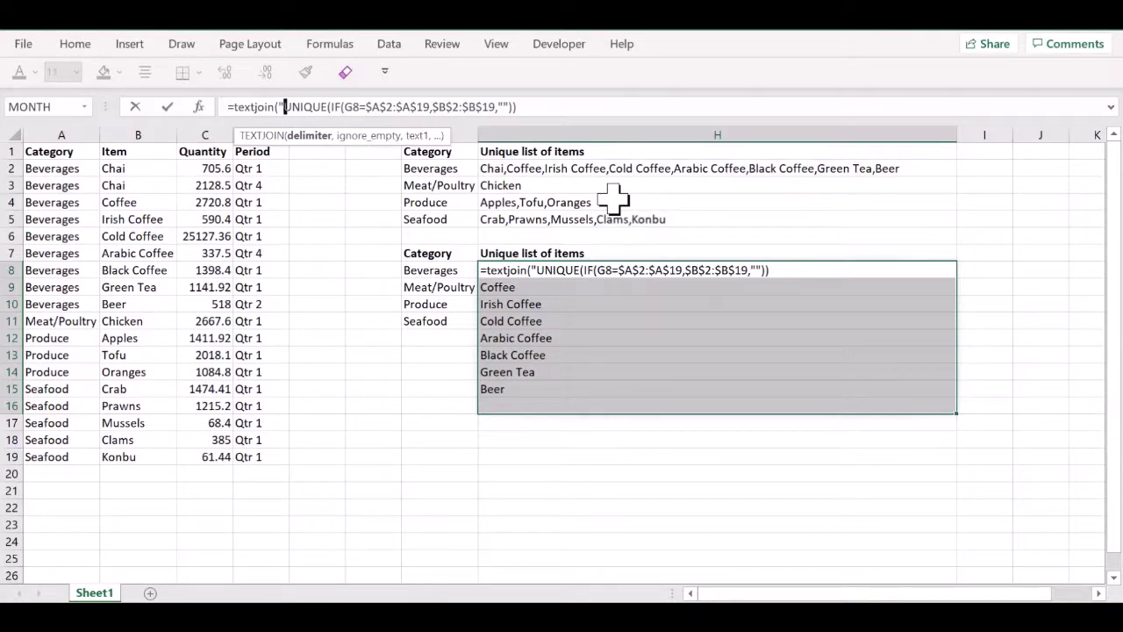
{"action": "type", "text": ",\""}
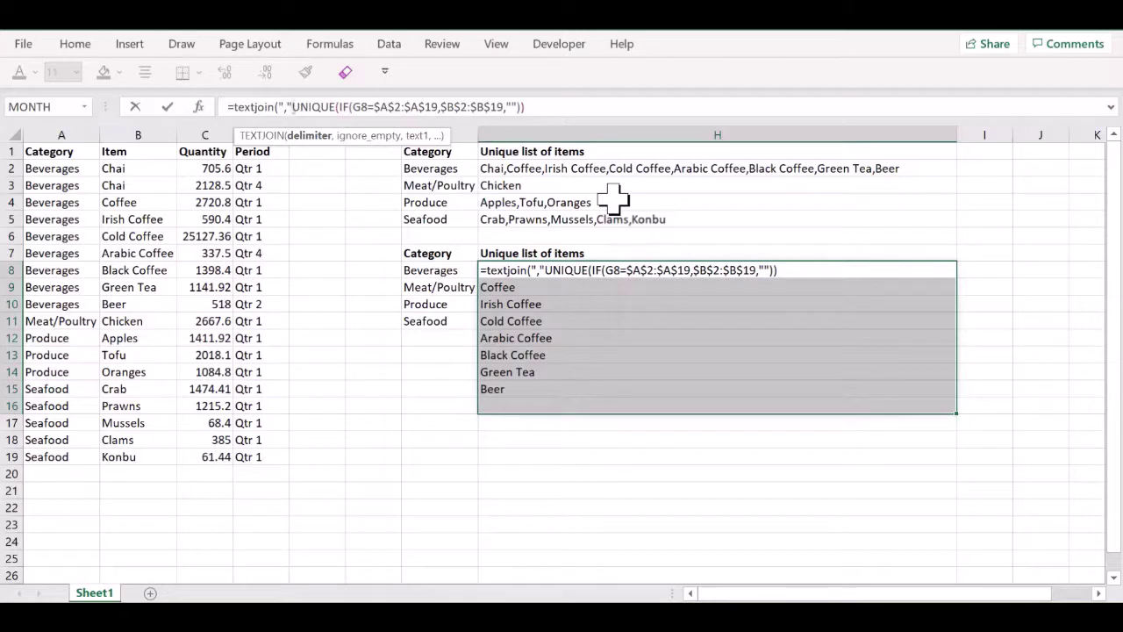
{"action": "type", "text": ","}
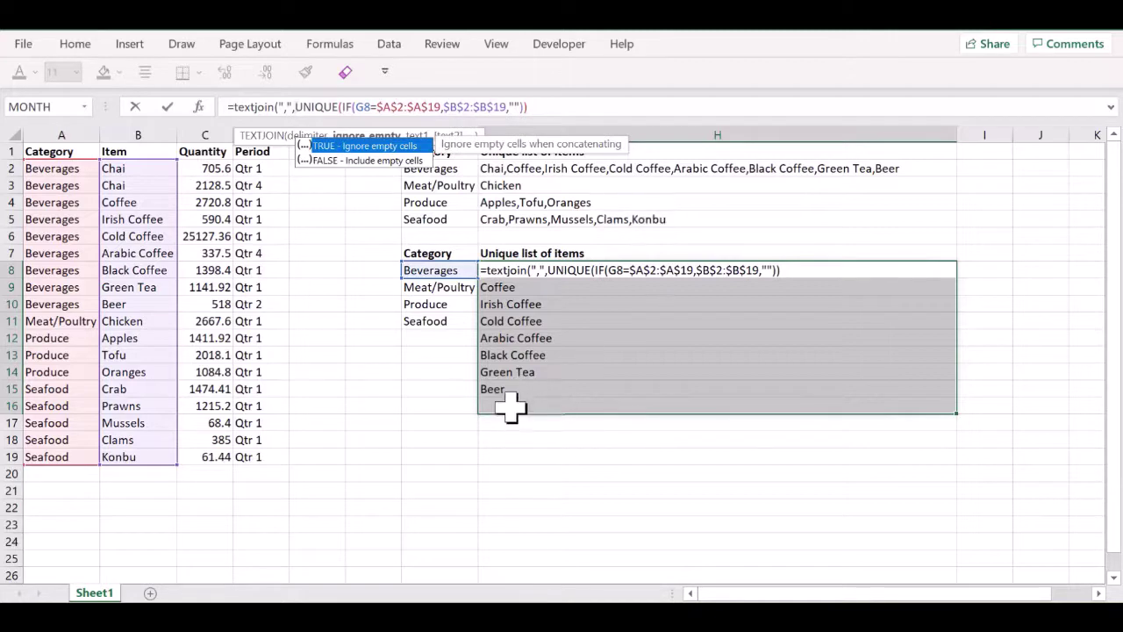
{"action": "type", "text": "TRUE"}
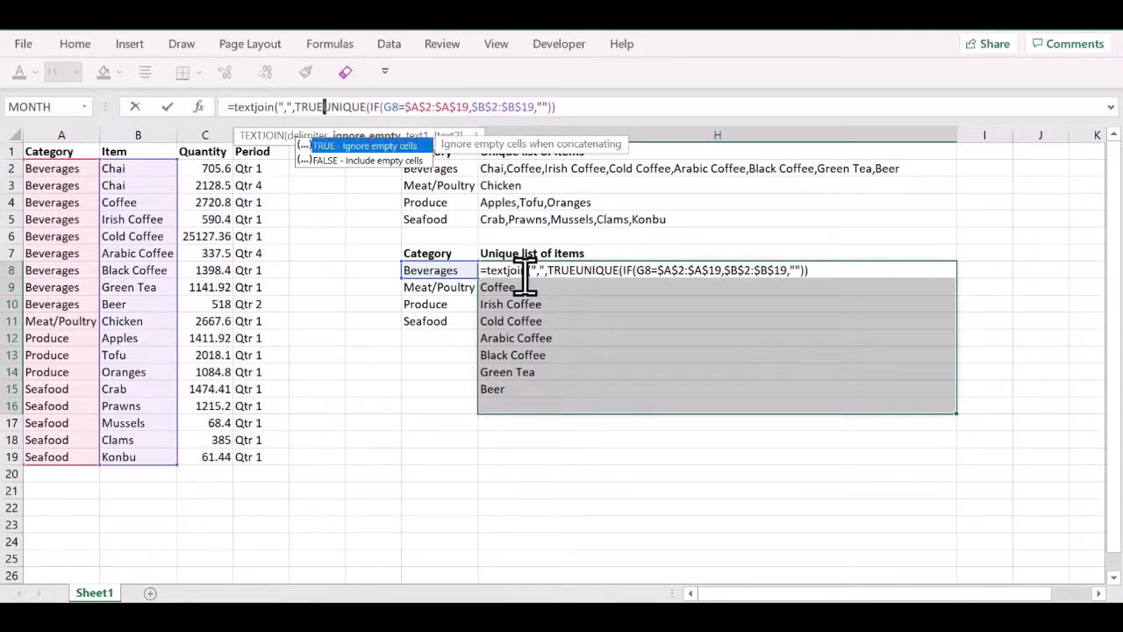
{"action": "type", "text": ","}
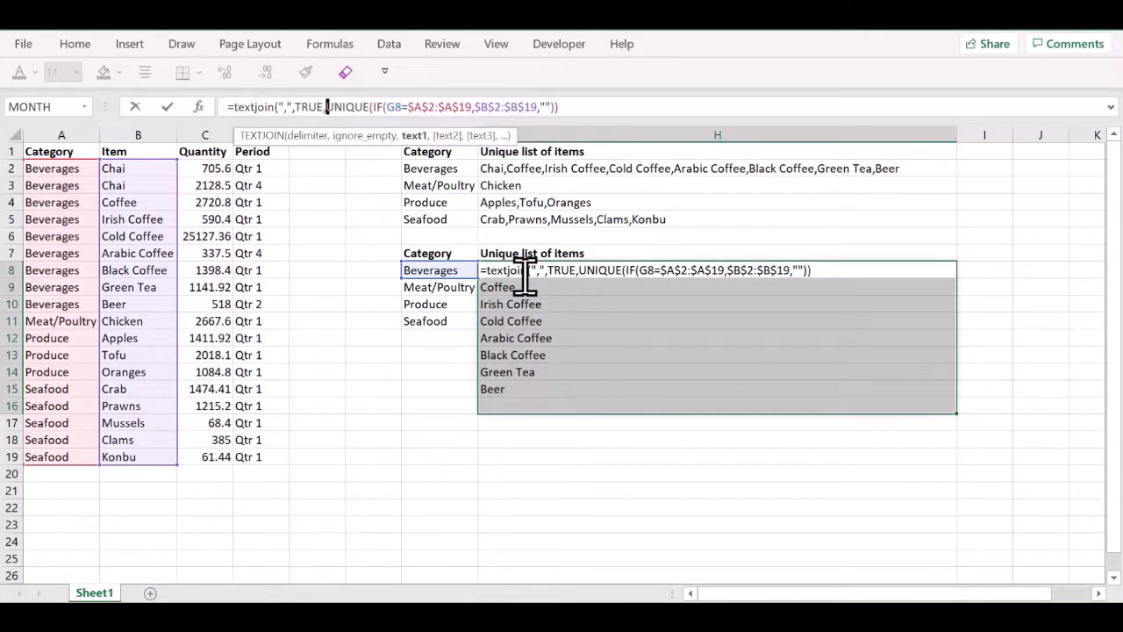
{"action": "left_click", "coordinate": [612, 103]}
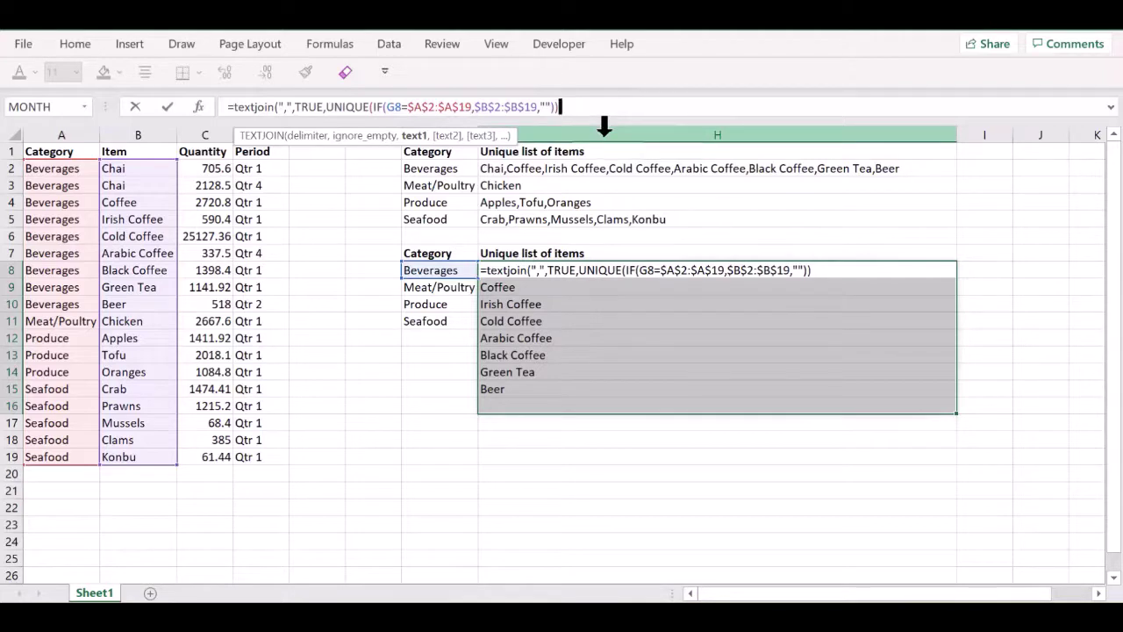
{"action": "key", "text": "Return"}
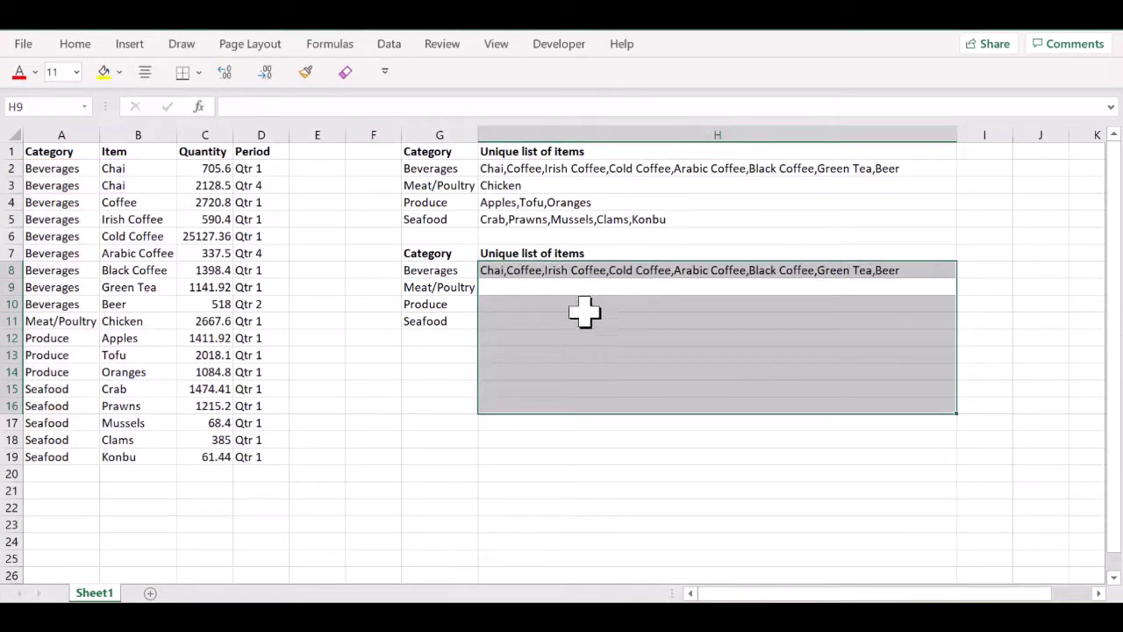
Fill the H8 TEXTJOIN formula down to H11 for the other categories.
{"action": "left_click", "coordinate": [556, 274]}
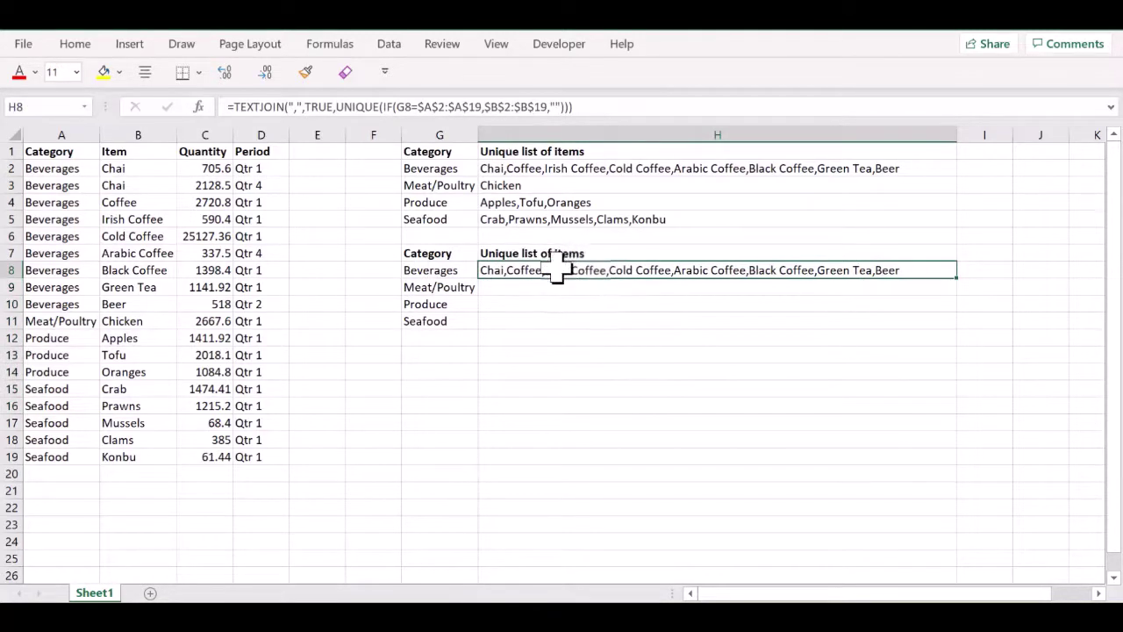
{"action": "left_click", "coordinate": [453, 272]}
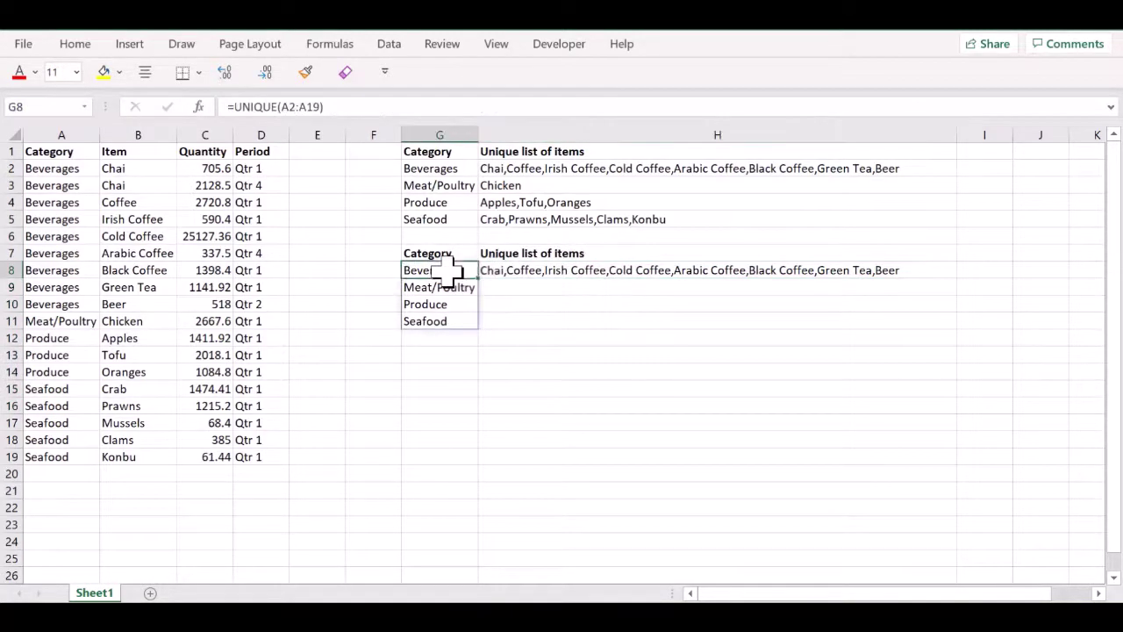
{"action": "left_click", "coordinate": [755, 272]}
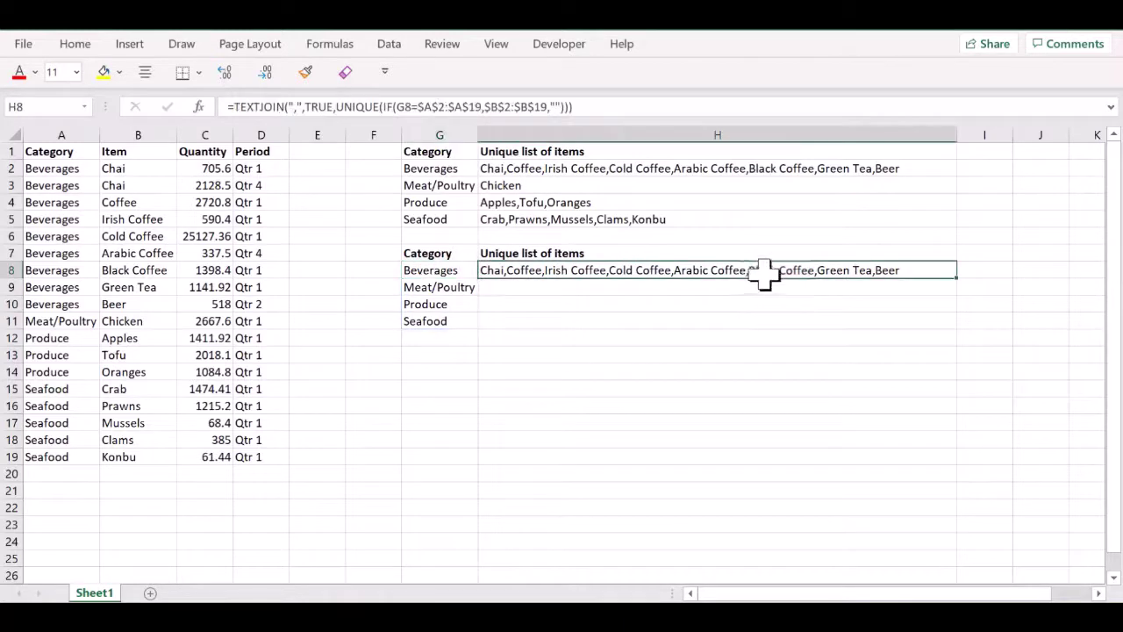
{"action": "double_click", "coordinate": [957, 280]}
{"action": "left_click", "coordinate": [888, 390]}
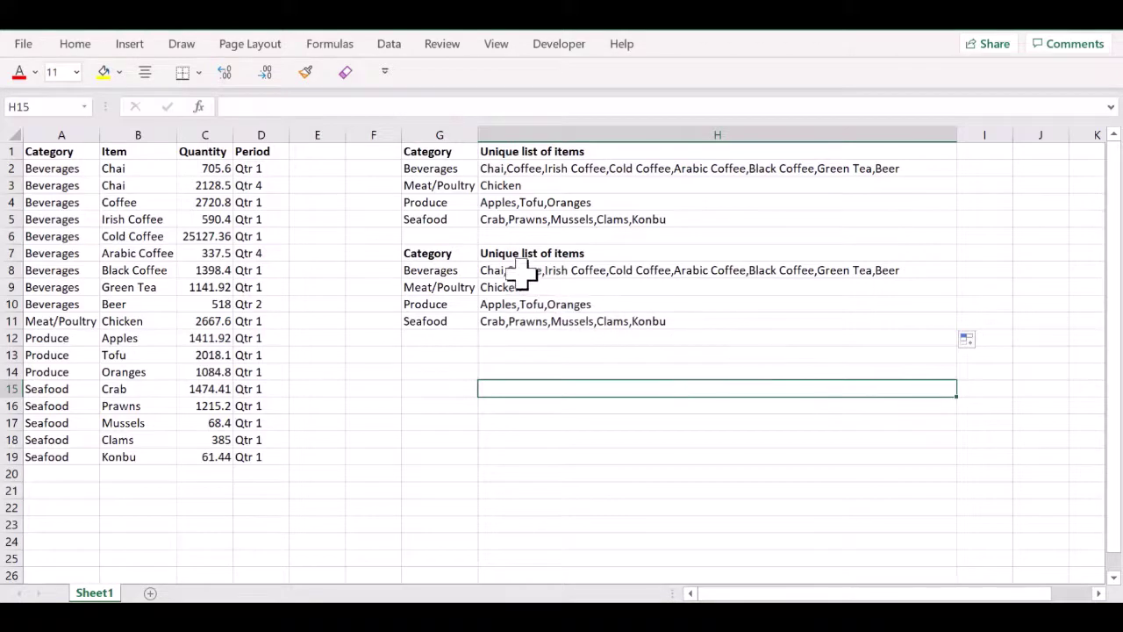
{"action": "left_click_drag", "start_coordinate": [518, 271], "coordinate": [513, 323]}
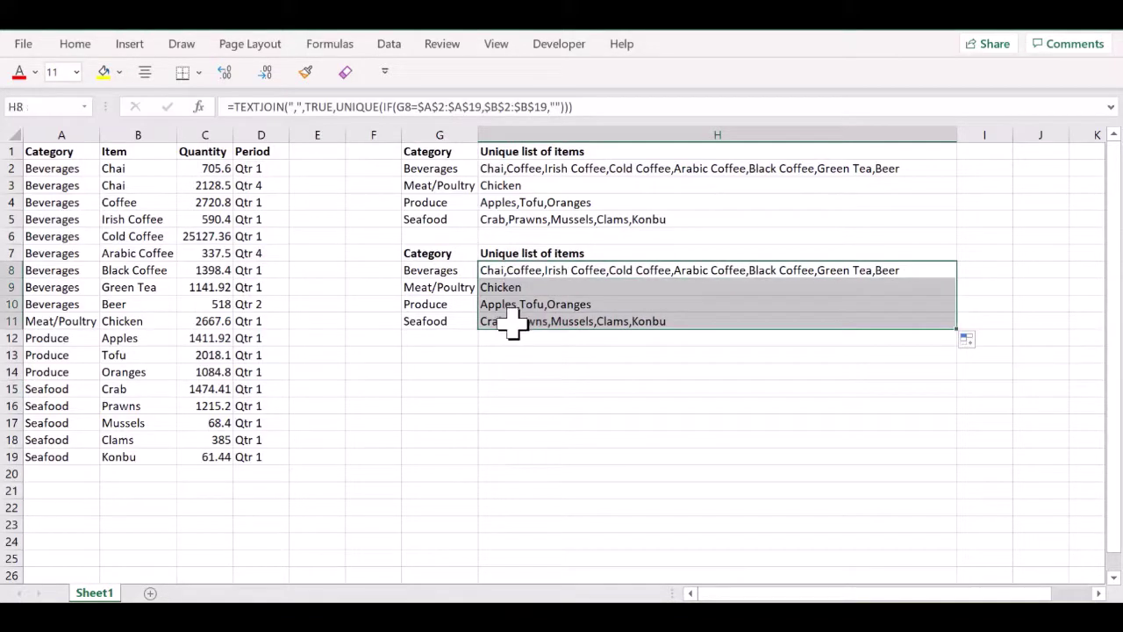
Change the delimiter to ", " and refill the formula down to H11.
{"action": "left_click", "coordinate": [490, 271]}
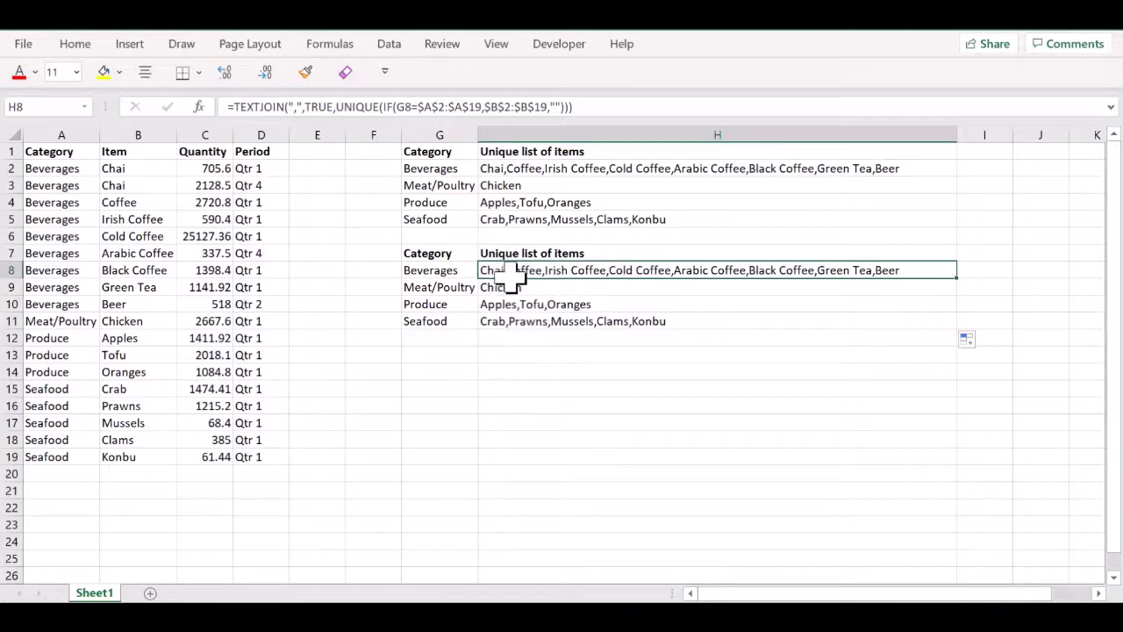
{"action": "left_click", "coordinate": [299, 106]}
{"action": "key", "text": "Return"}
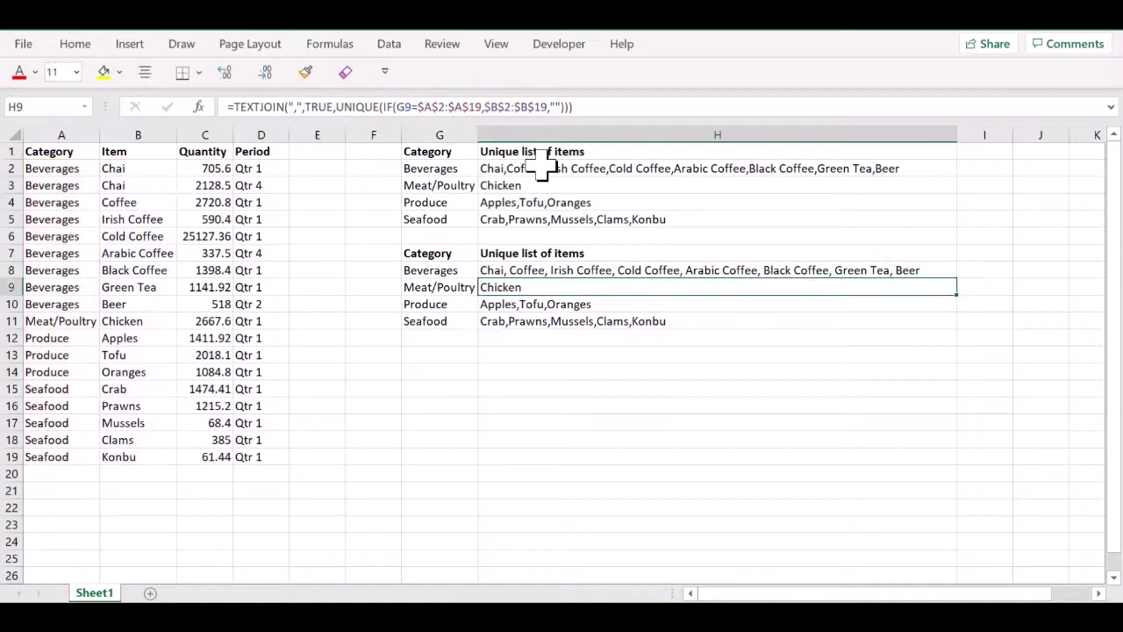
{"action": "left_click", "coordinate": [913, 271]}
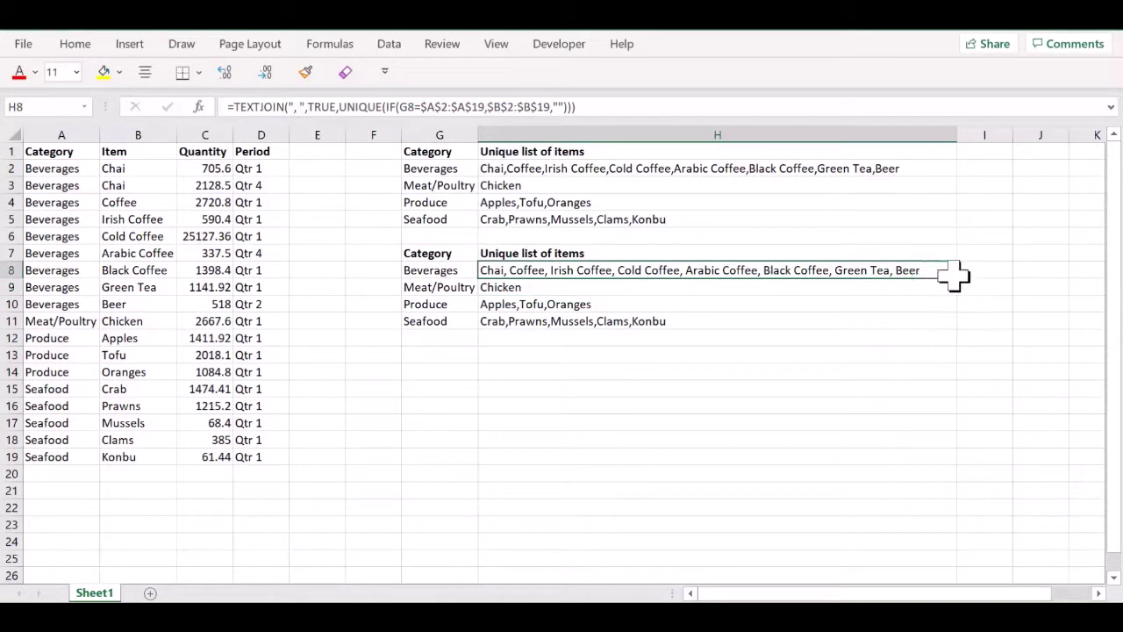
{"action": "double_click", "coordinate": [956, 278]}
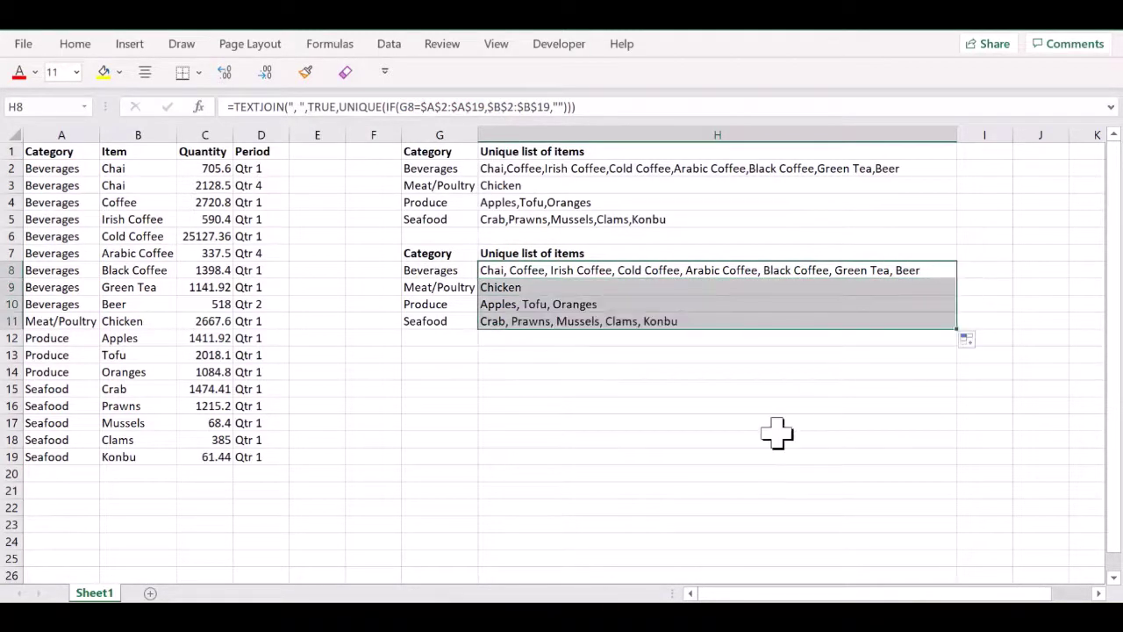
{"action": "left_click", "coordinate": [709, 507]}
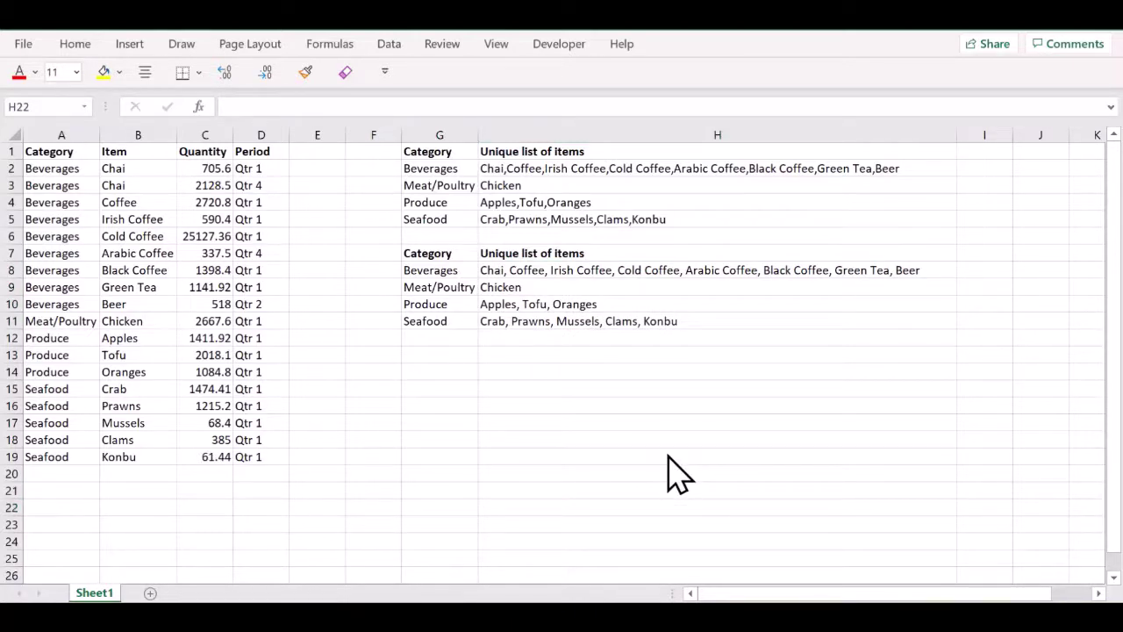
{"action": "left_click", "coordinate": [439, 273]}
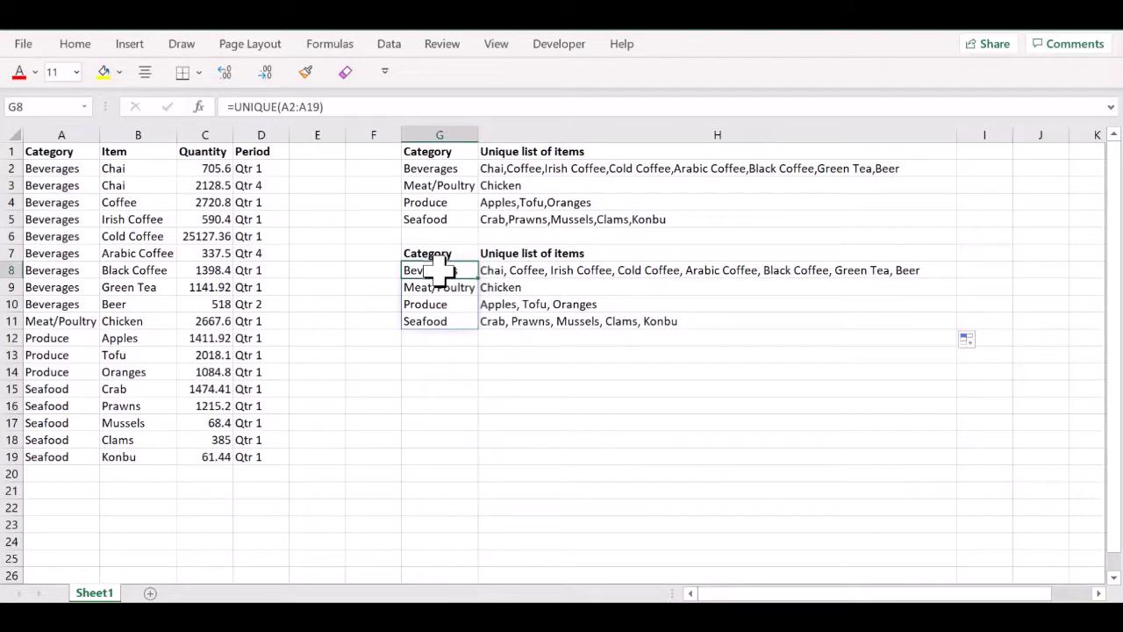
{"action": "left_click_drag", "start_coordinate": [76, 171], "coordinate": [51, 470]}
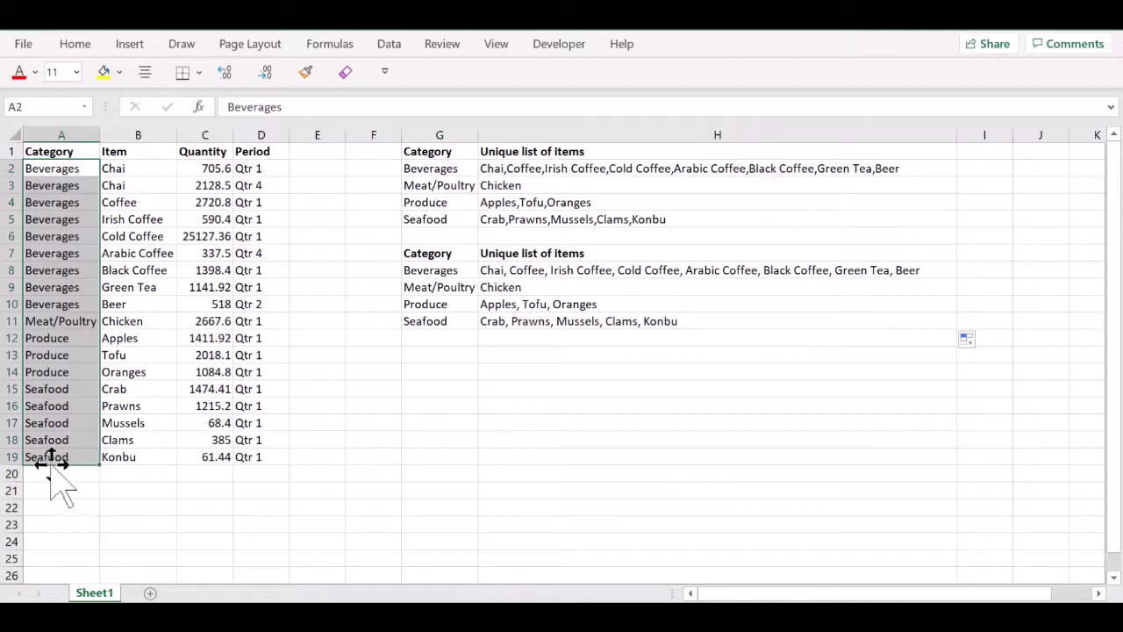
{"action": "left_click", "coordinate": [494, 272]}
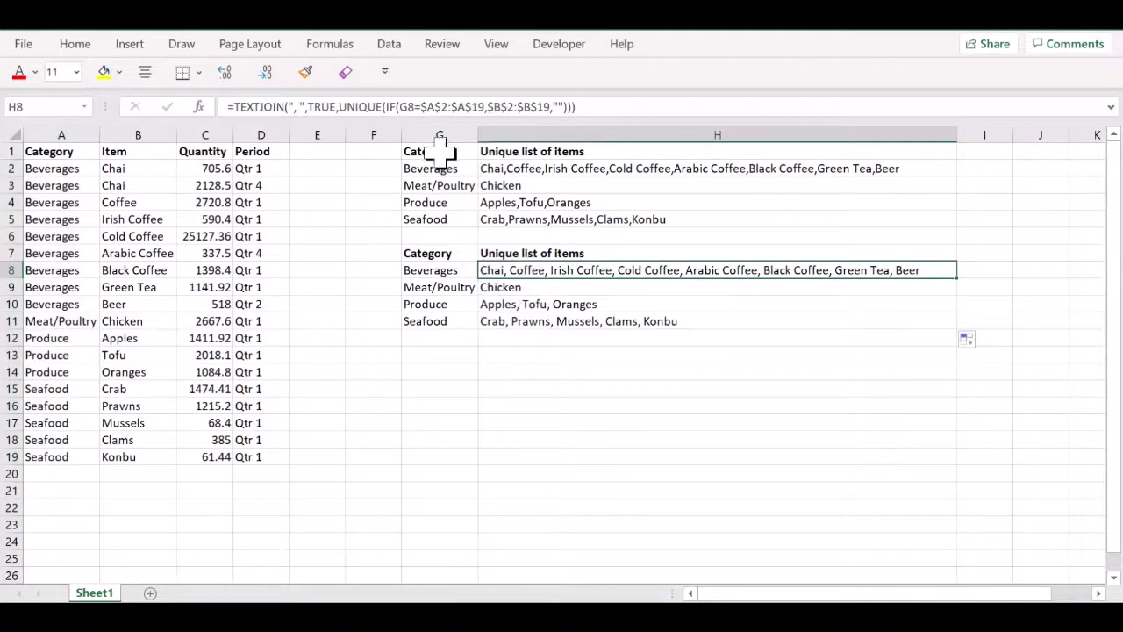
{"action": "left_click", "coordinate": [443, 270]}
{"action": "left_click_drag", "start_coordinate": [63, 170], "coordinate": [50, 456]}
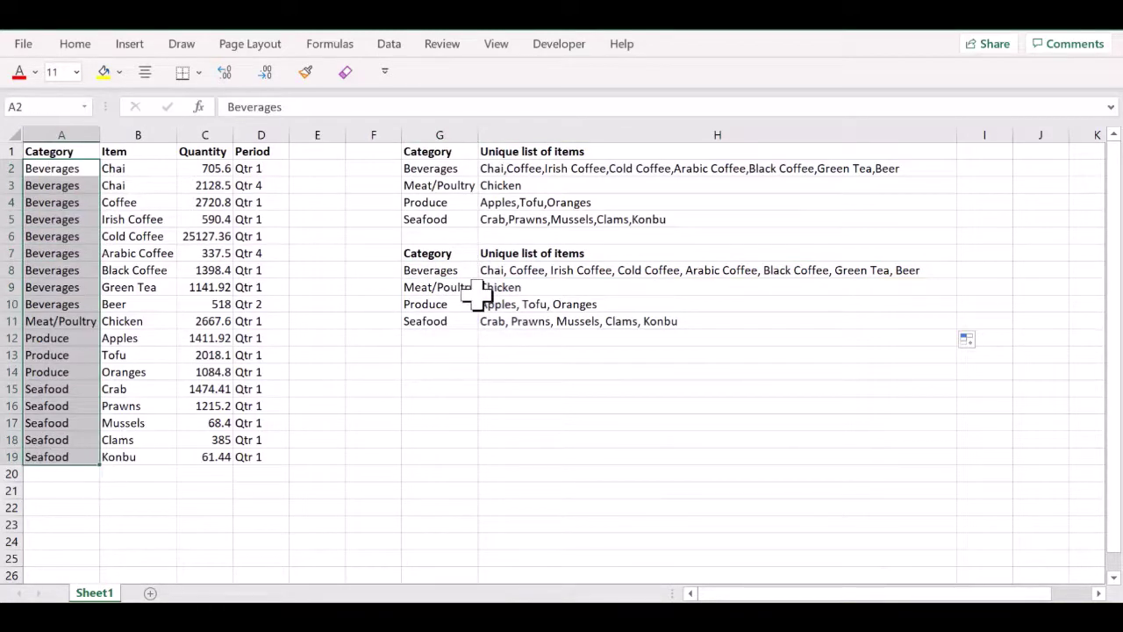
{"action": "left_click_drag", "start_coordinate": [138, 167], "coordinate": [118, 457]}
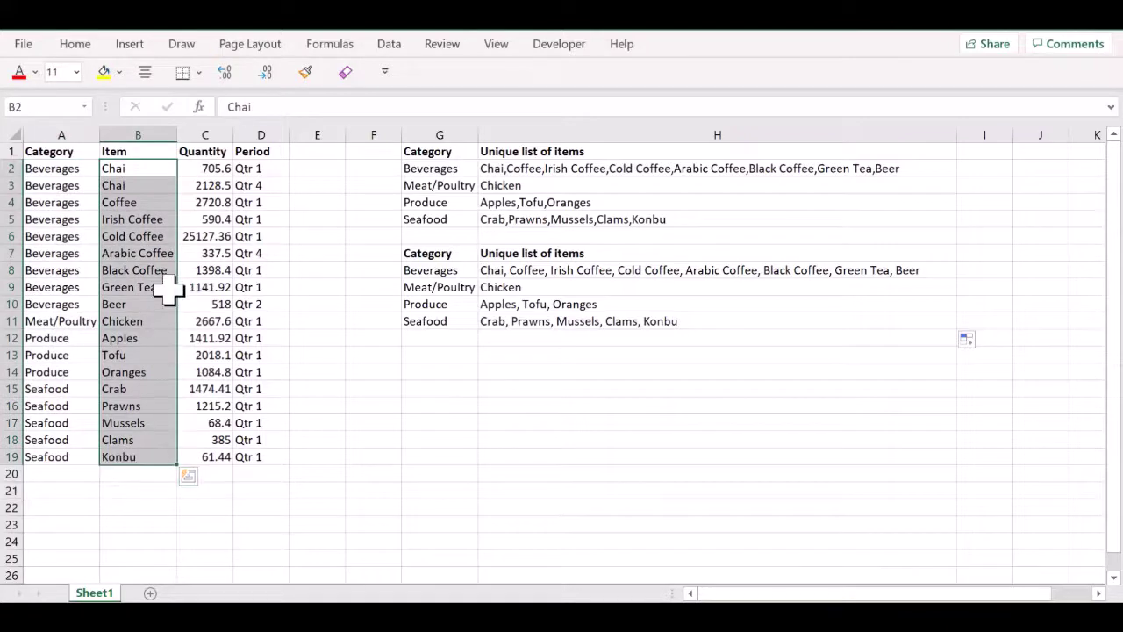
{"action": "left_click", "coordinate": [443, 270]}
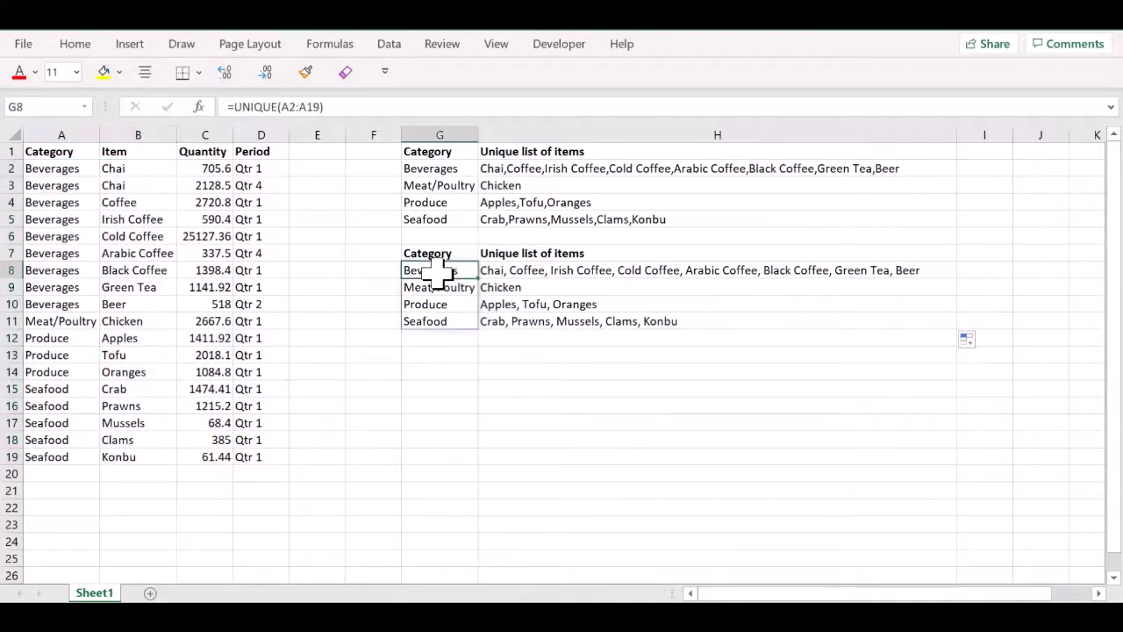
{"action": "left_click", "coordinate": [502, 272]}
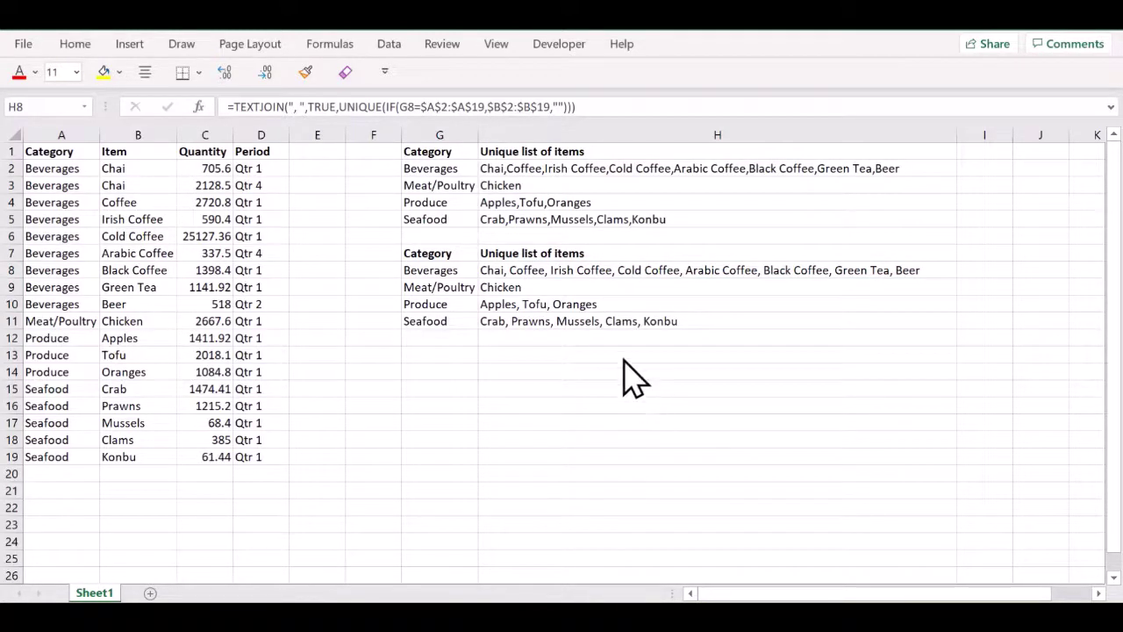
{"action": "left_click", "coordinate": [500, 272]}
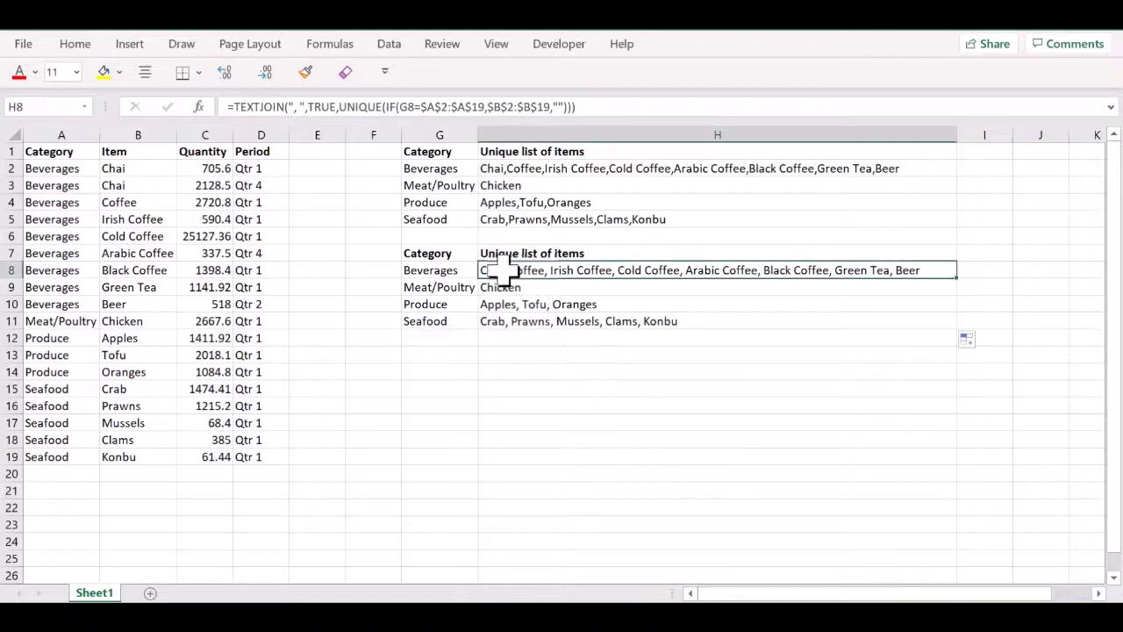